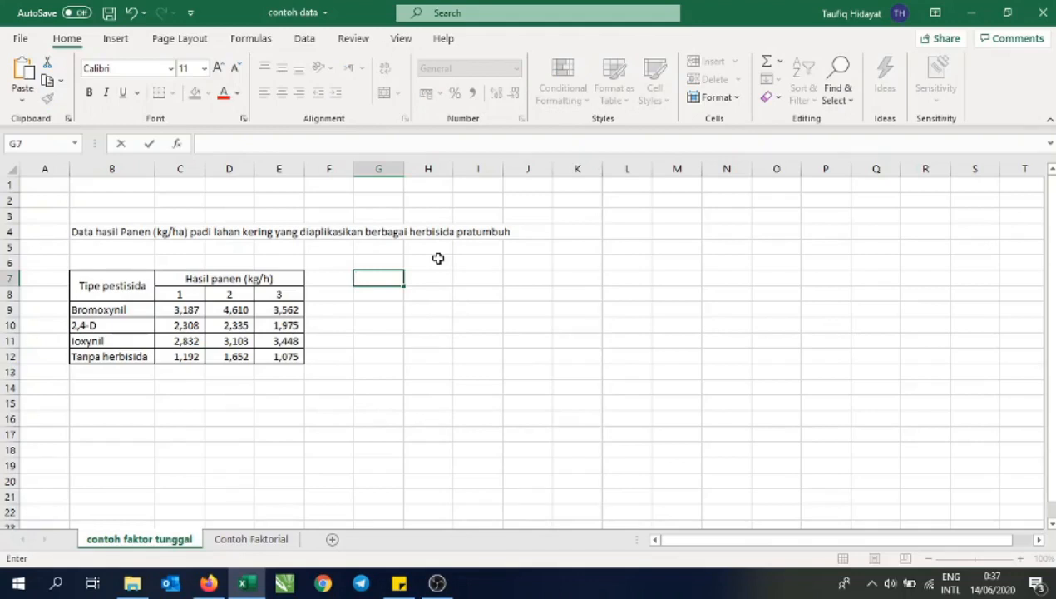
- Enter the column headers treat, rep and yield in cells G7 to I7
text(treat)
key(Tab)
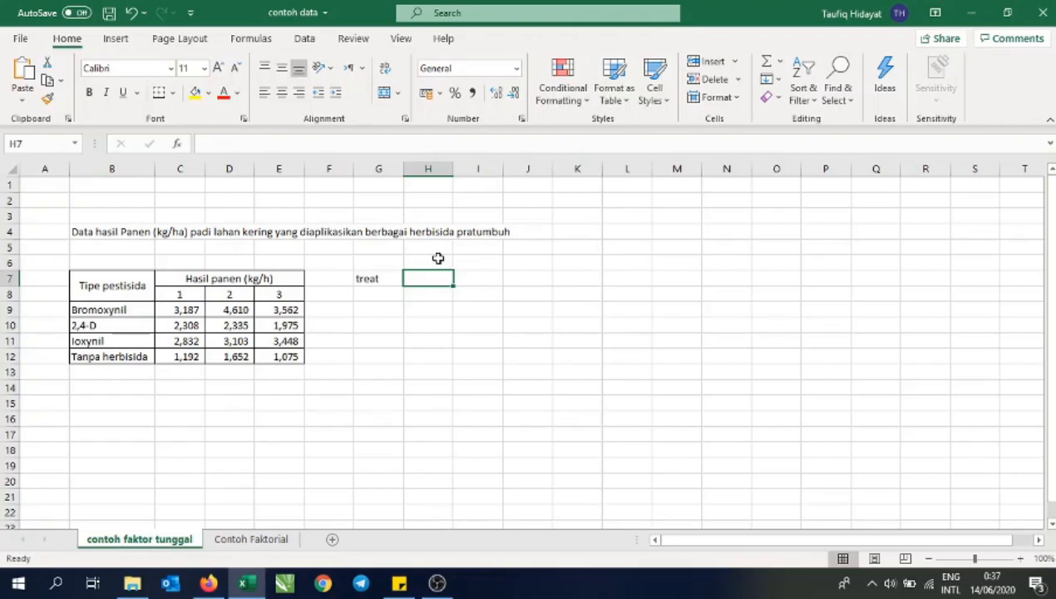
text(rep)
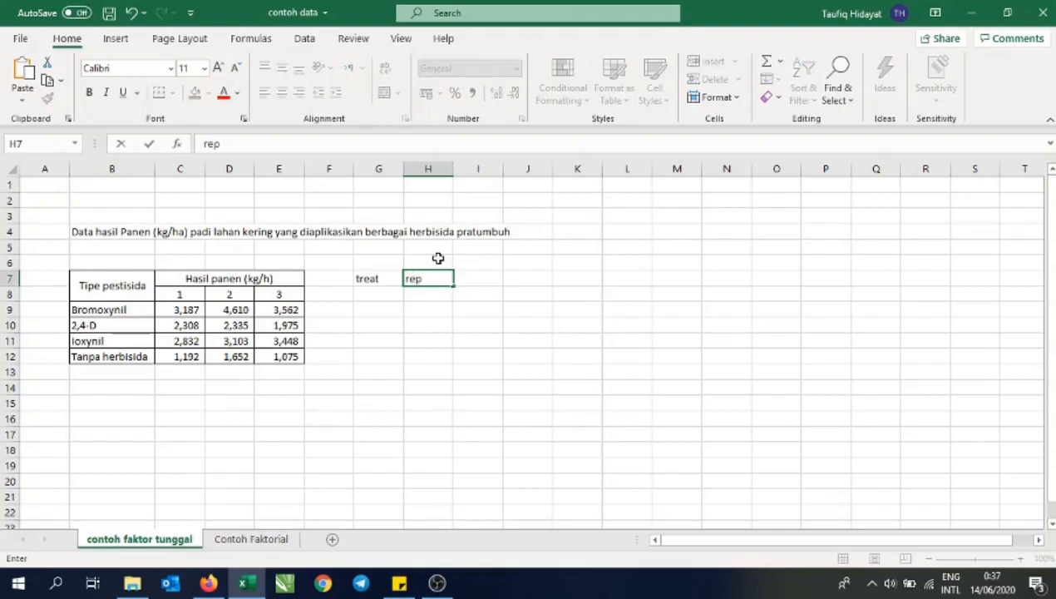
key(Tab)
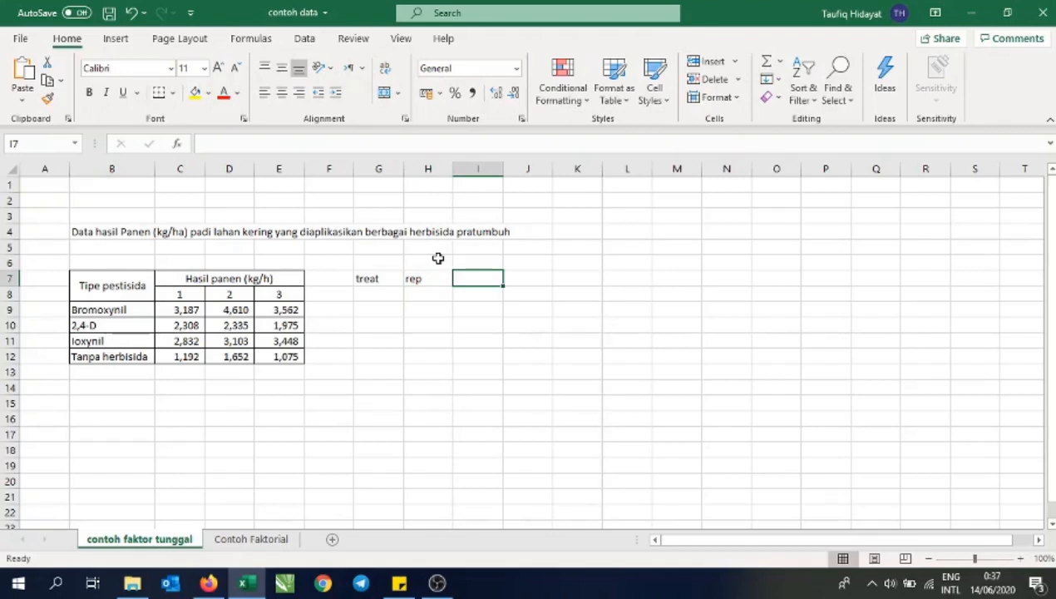
text(yield)
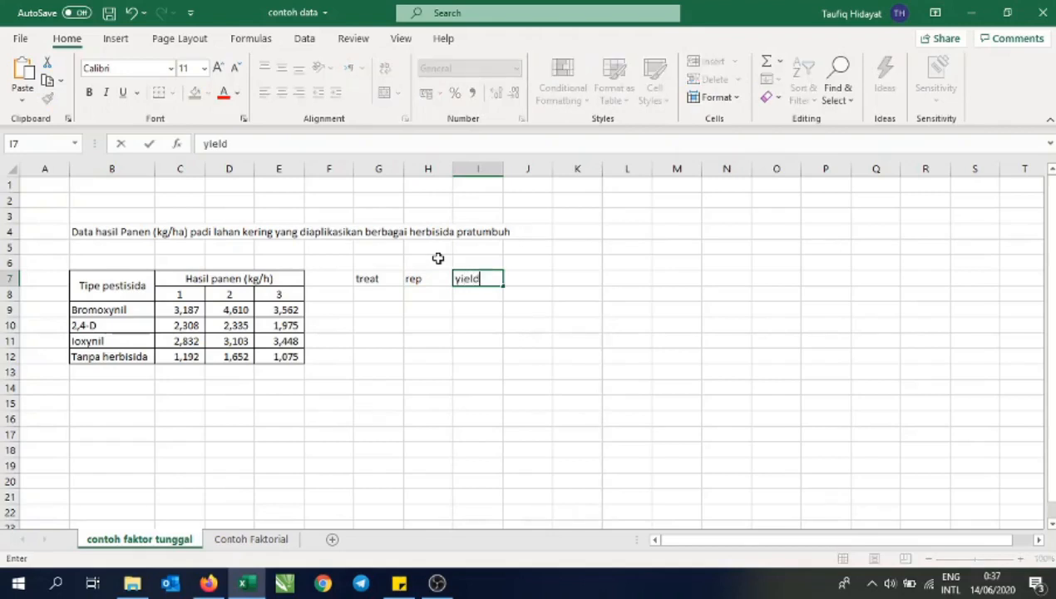
key(Return)
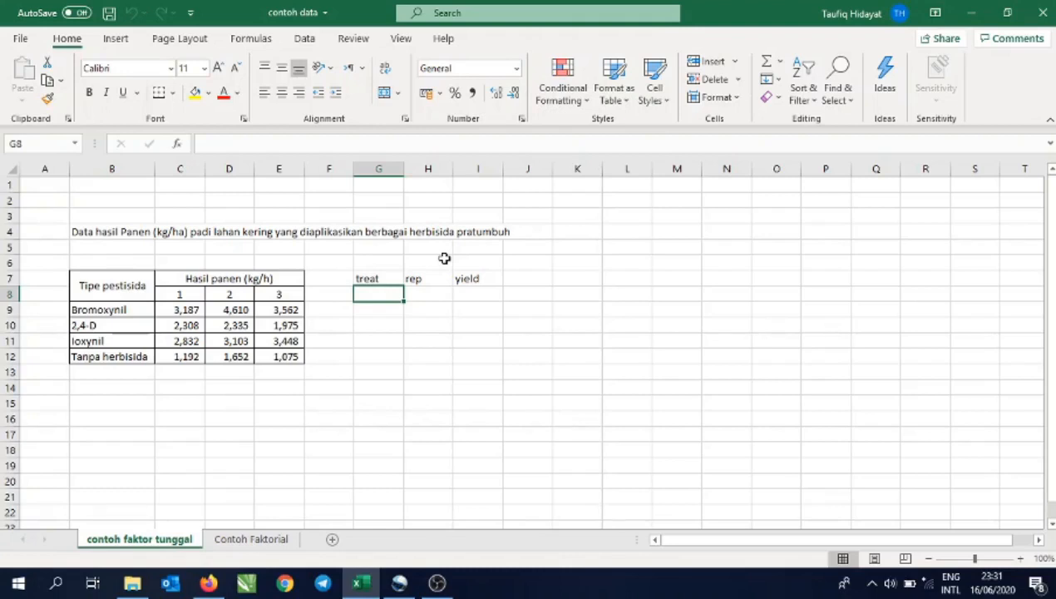
- Fill row 8 of the new table with treatment A, replication 1 and yield 3187
text(A)
key(Tab)
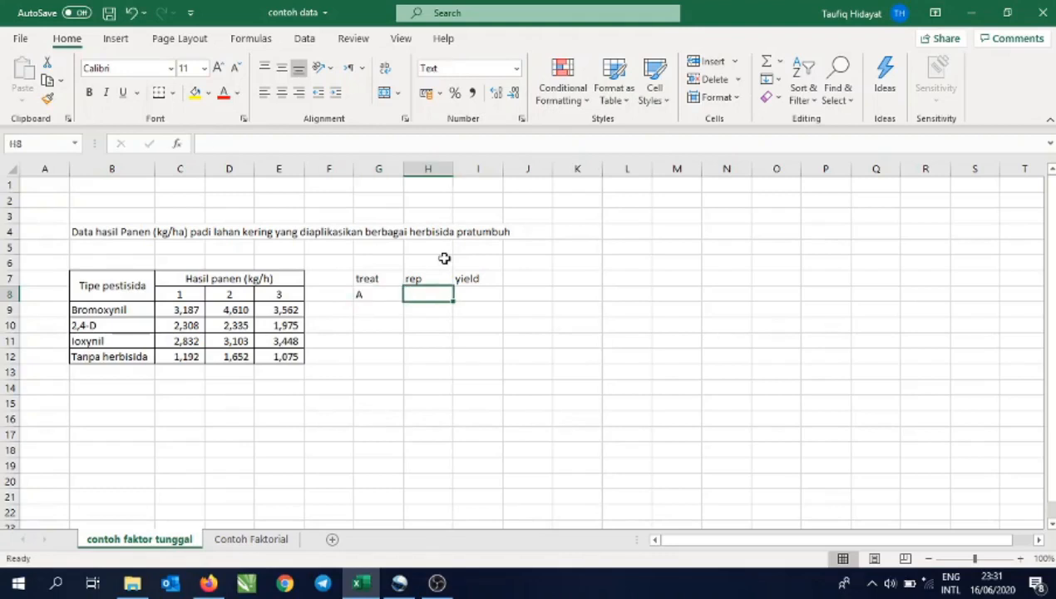
text(1)
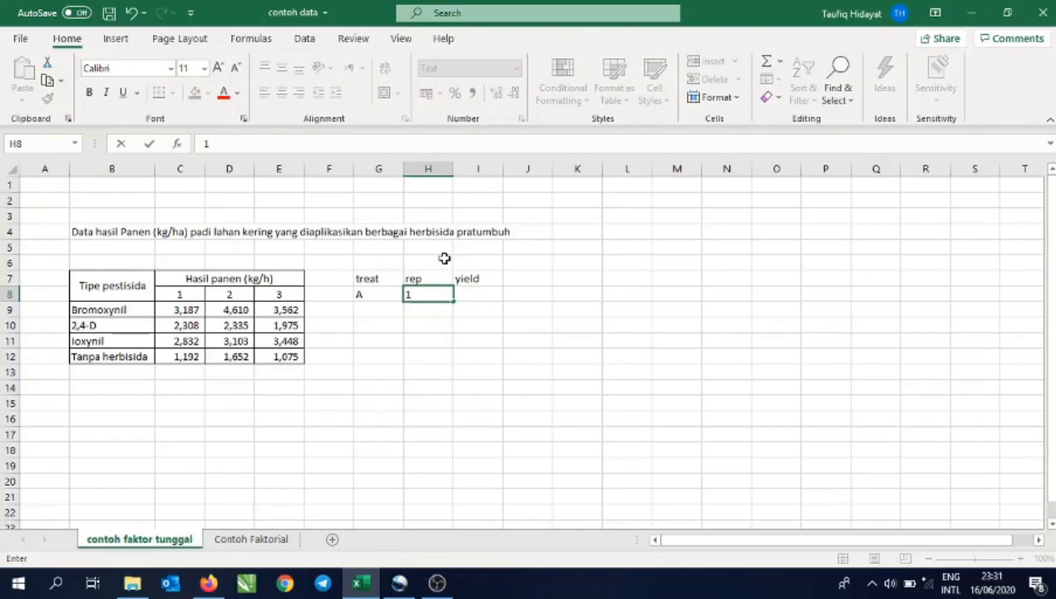
key(Tab)
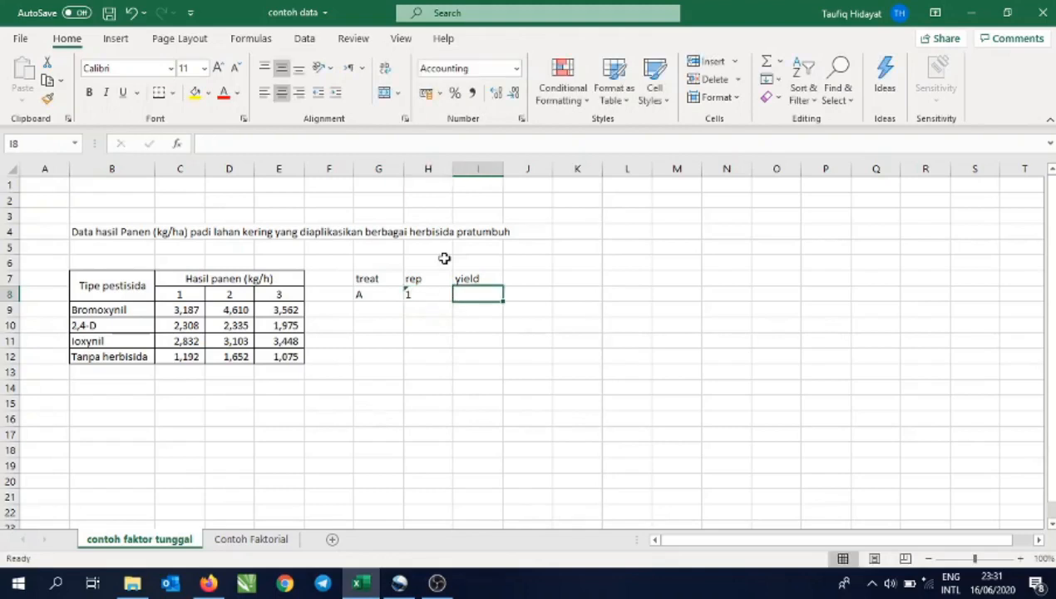
text(3187)
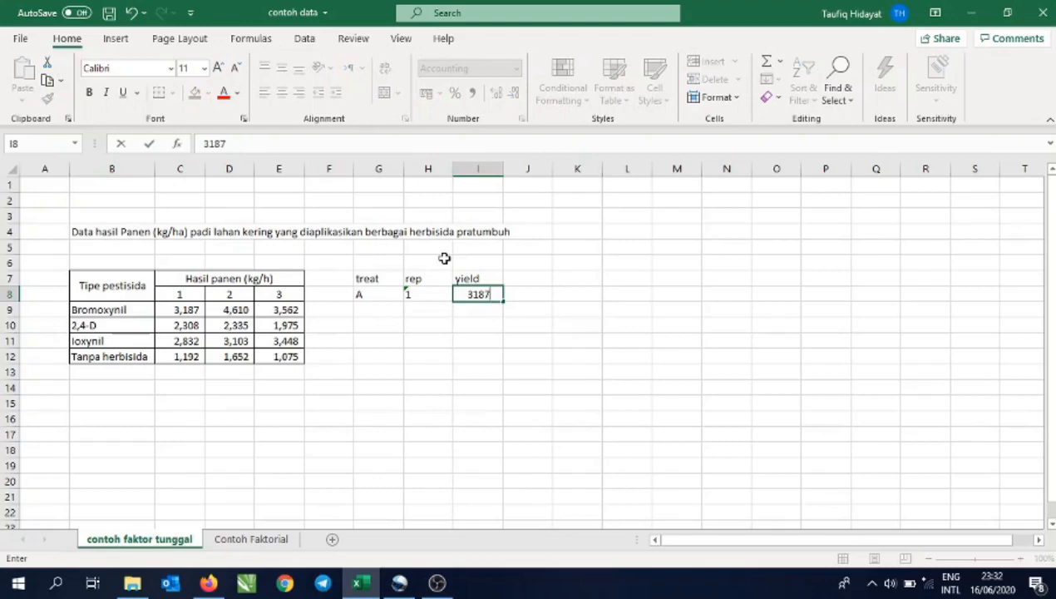
key(Return)
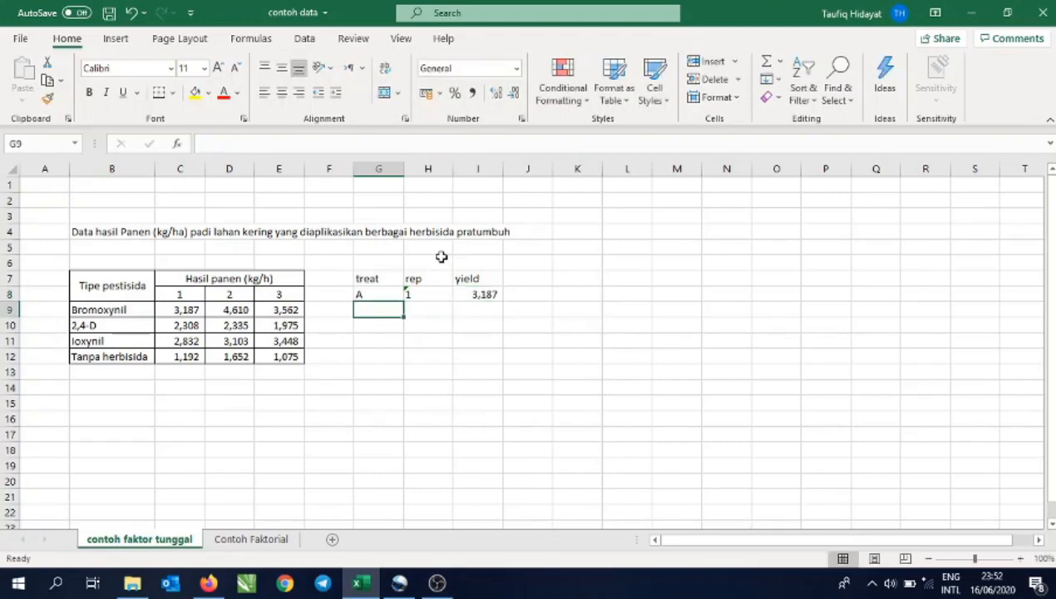
- Fill row 9 of the new table with treatment B, replication 1 and yield 2308
text(B)
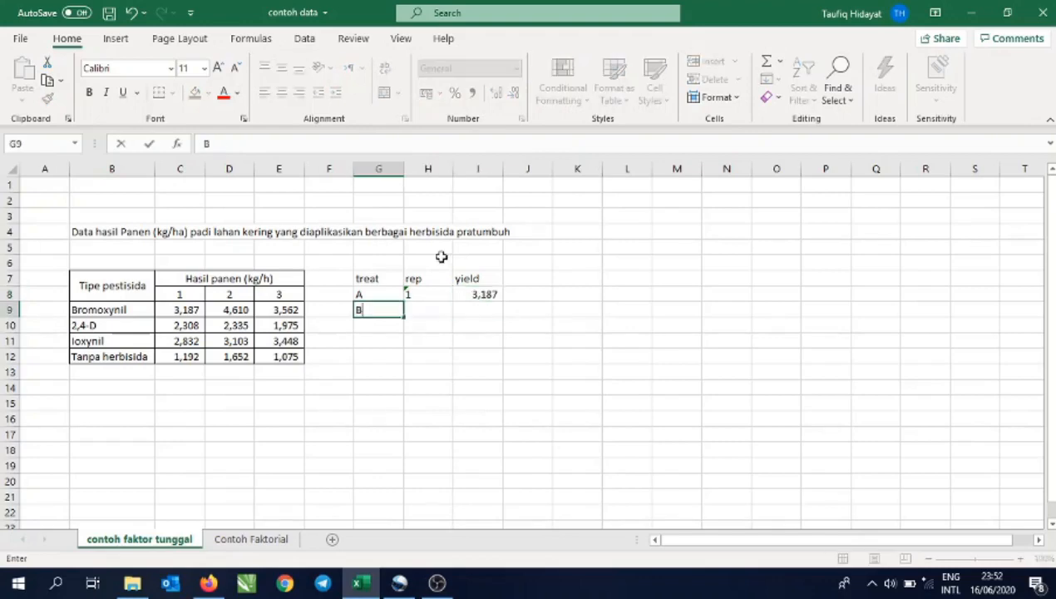
key(Tab)
text(1)
key(Tab)
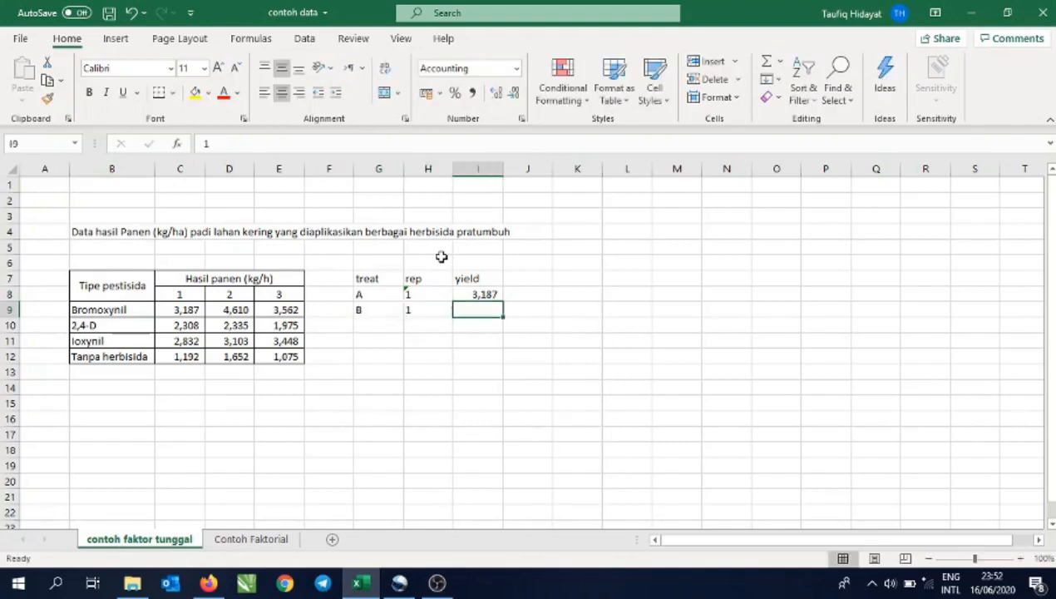
text(2308)
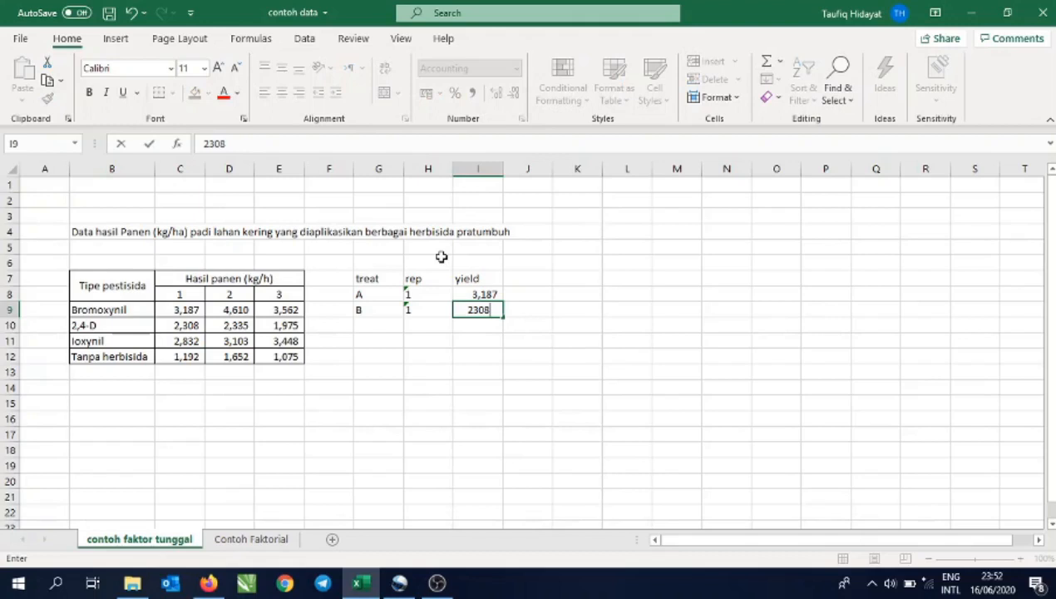
key(Return)
- Fill row 10 of the new table with treatment C, replication 1 and yield 2832
key(Left)
key(Left)
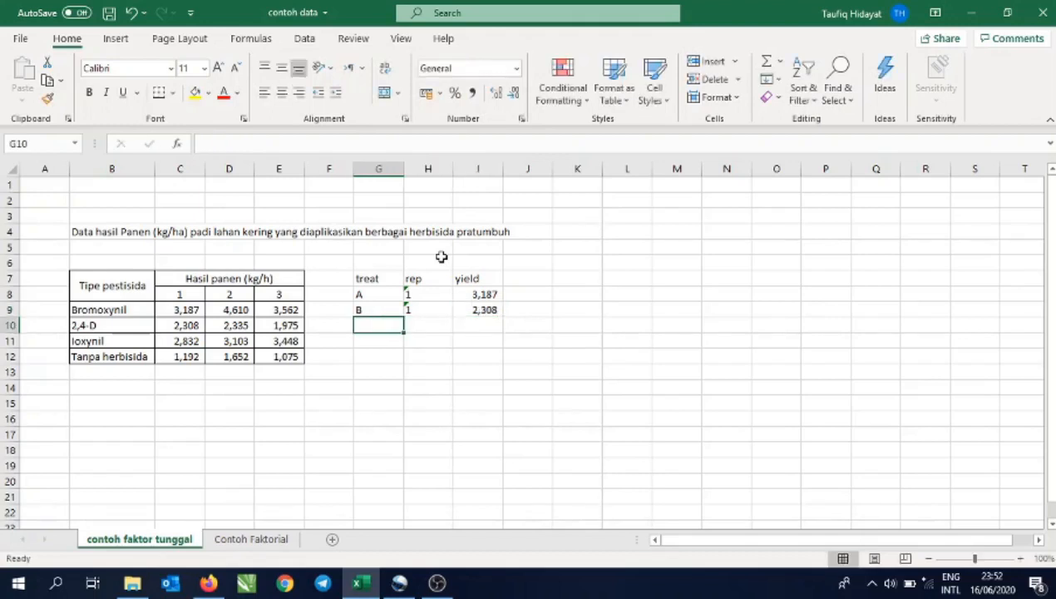
text(C)
key(Right)
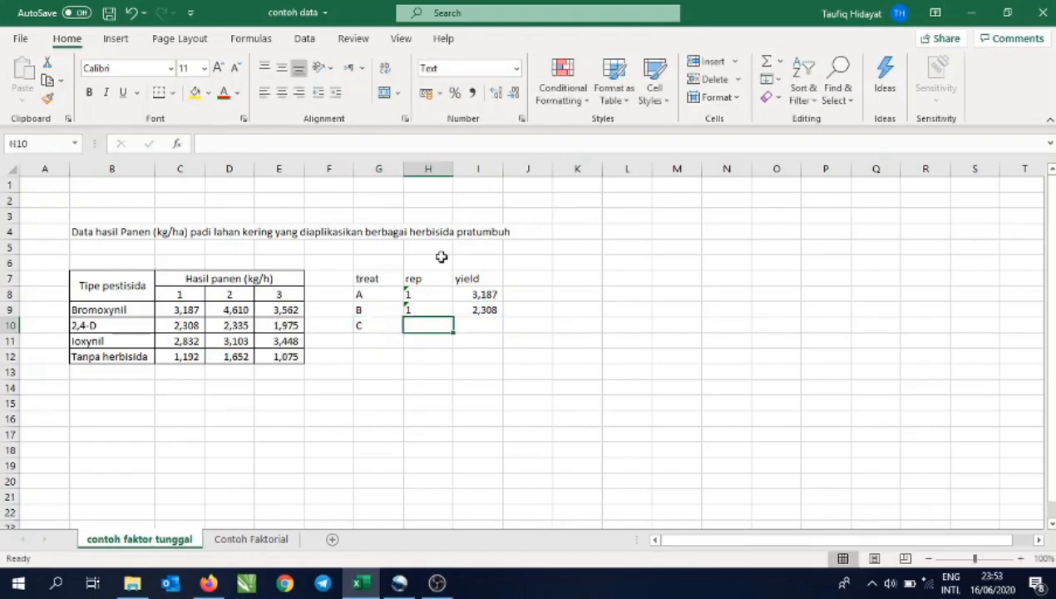
text(1)
key(Right)
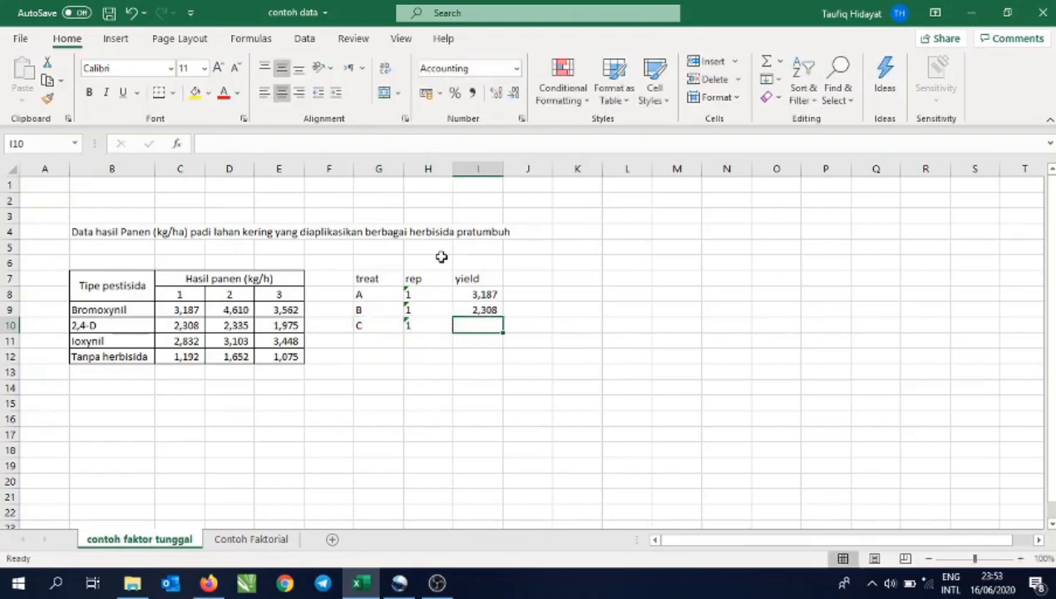
text(2832)
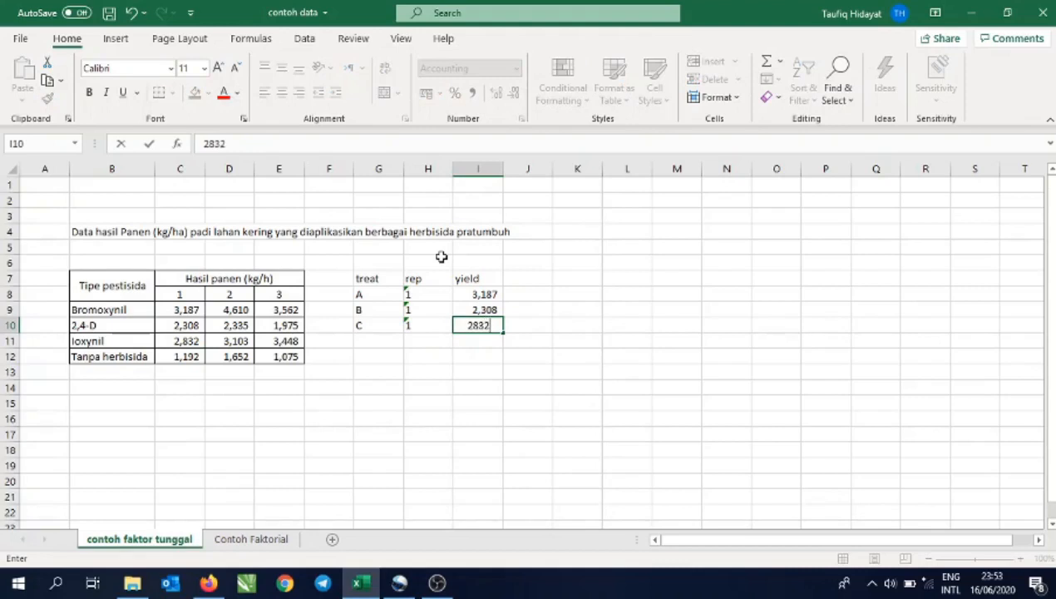
key(Return)
- Fill row 11 of the new table with treatment D, replication 1 and yield 1192
key(Left)
key(Left)
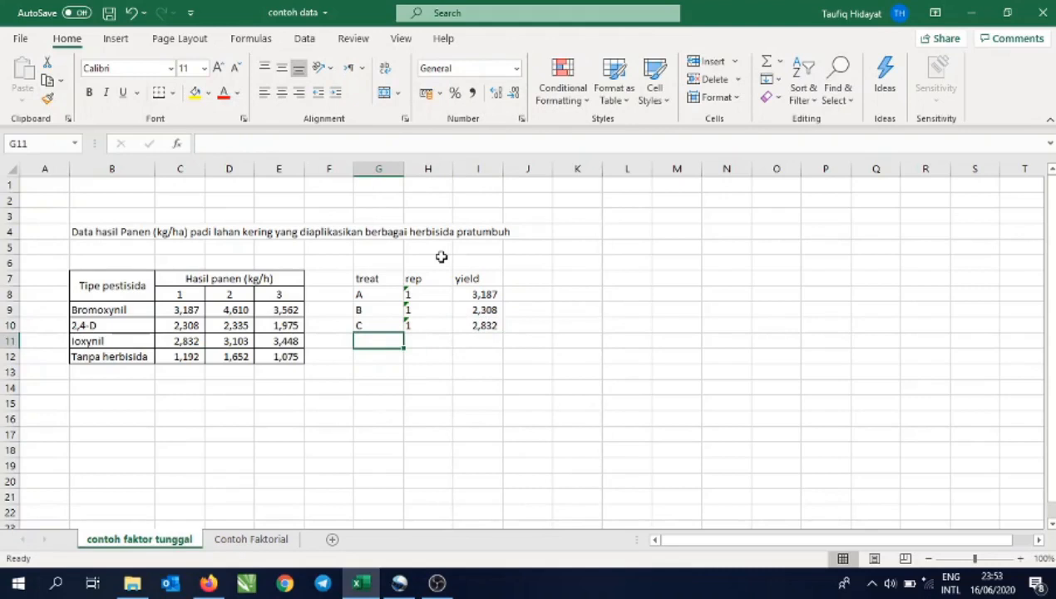
text(D)
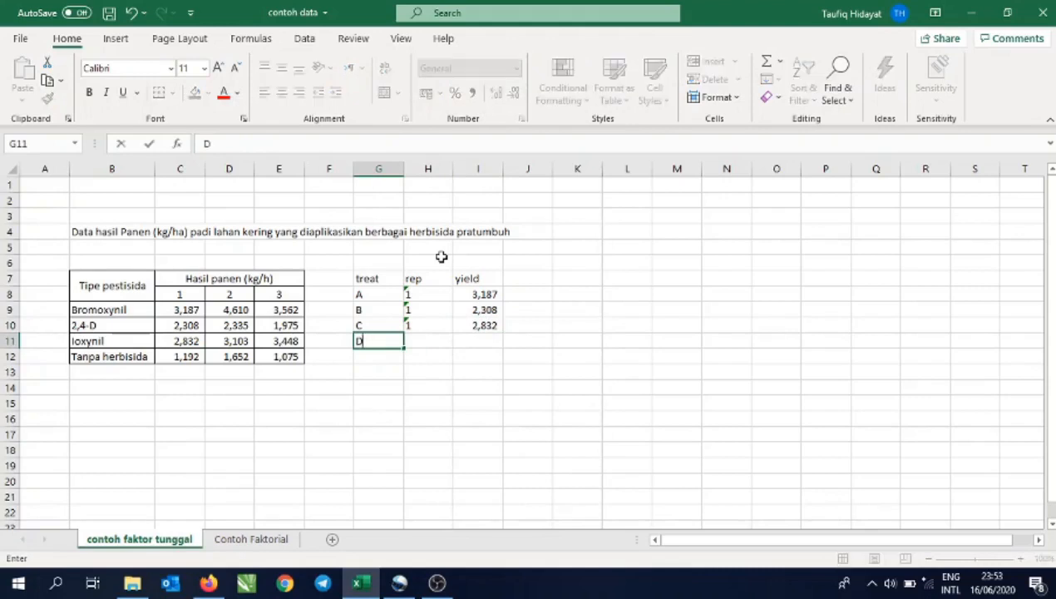
key(Tab)
text(1)
key(Tab)
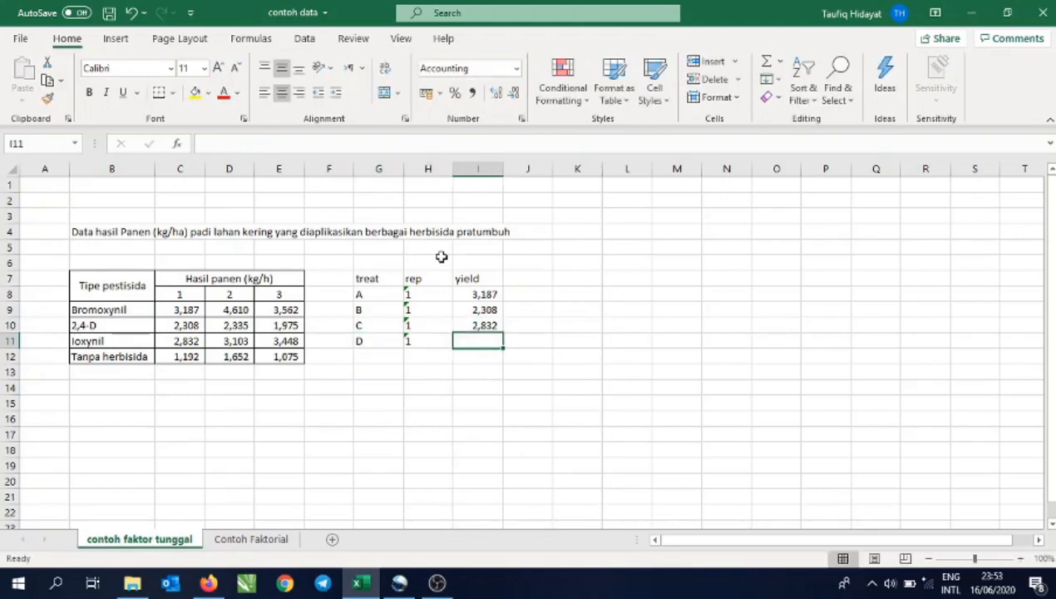
text(1192)
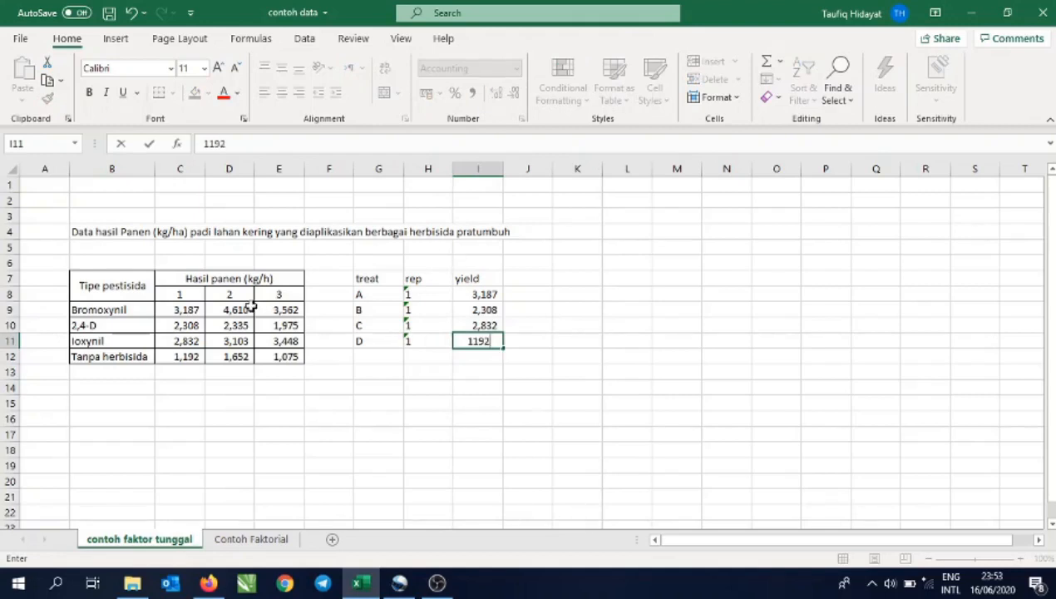
- Copy the replication 2 and 3 yields as values to I12, and move the replication 3 block beneath them to I16:I19
drag(250, 307, 287, 356)
right_click(286, 356)
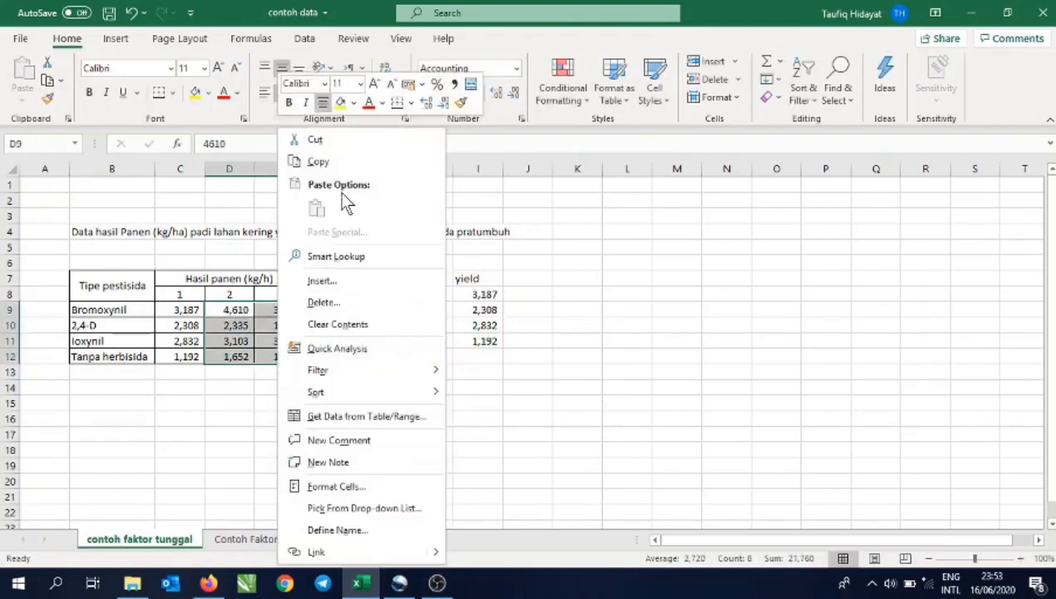
click(332, 163)
right_click(476, 366)
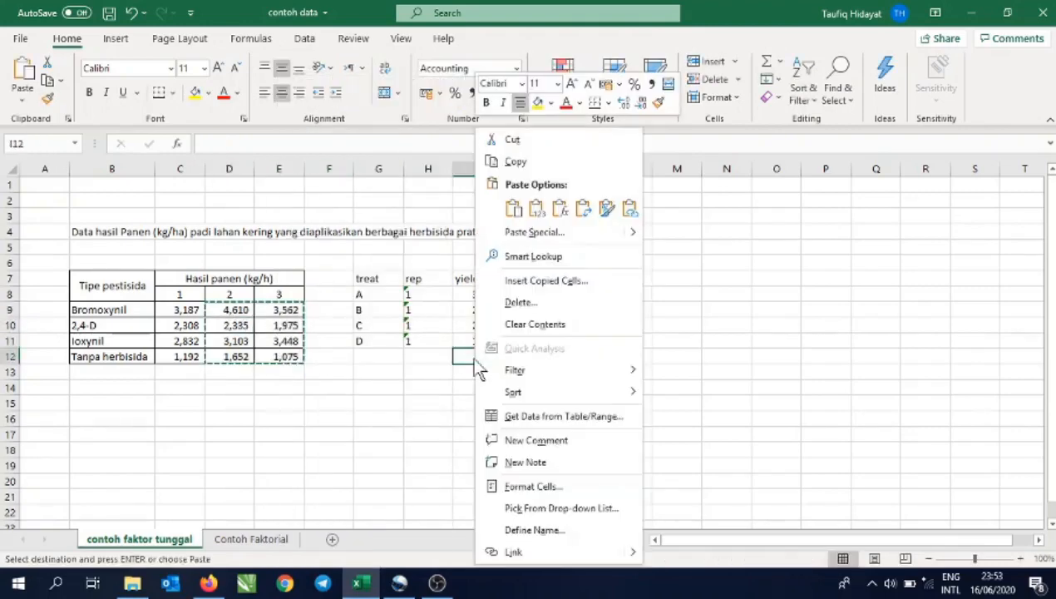
click(537, 208)
drag(536, 358, 536, 404)
drag(533, 350, 491, 420)
- Copy the treatment labels A to D from G8:G11 into G12:G15 and G16:G19
click(376, 293)
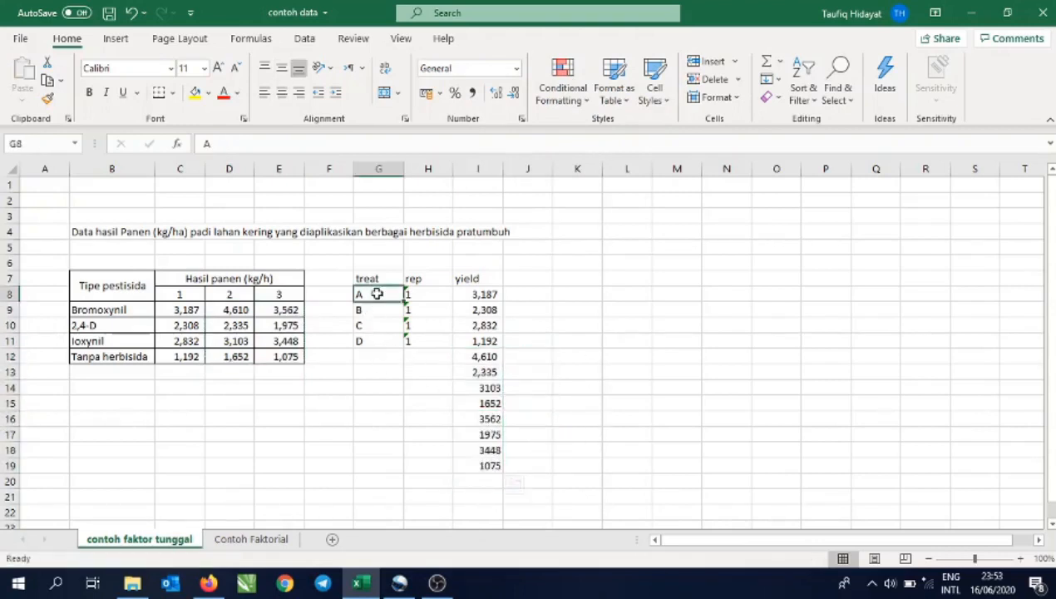
drag(377, 293, 378, 341)
right_click(379, 341)
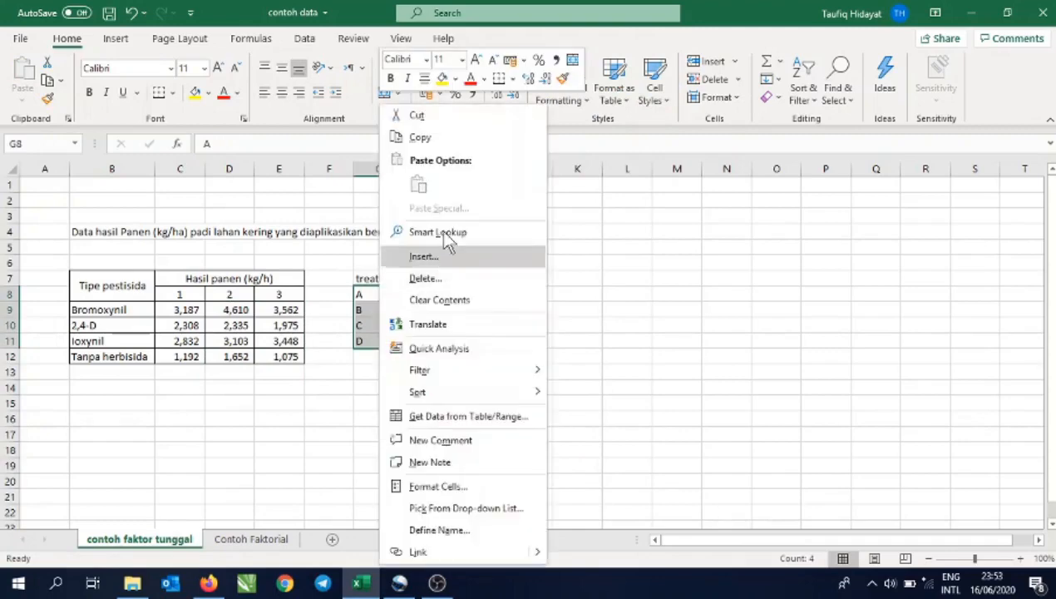
click(446, 139)
right_click(379, 356)
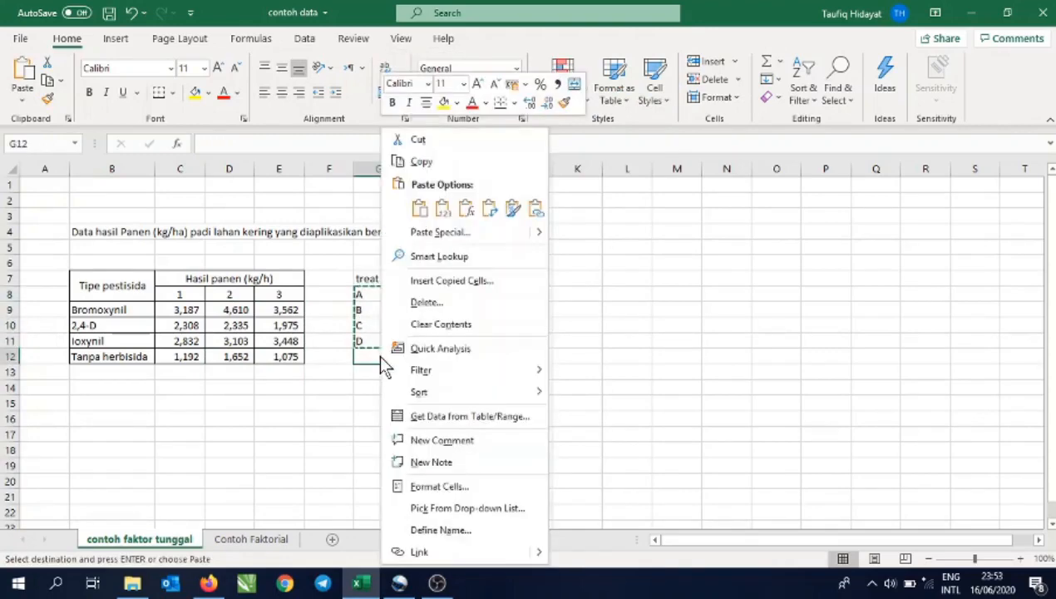
click(420, 207)
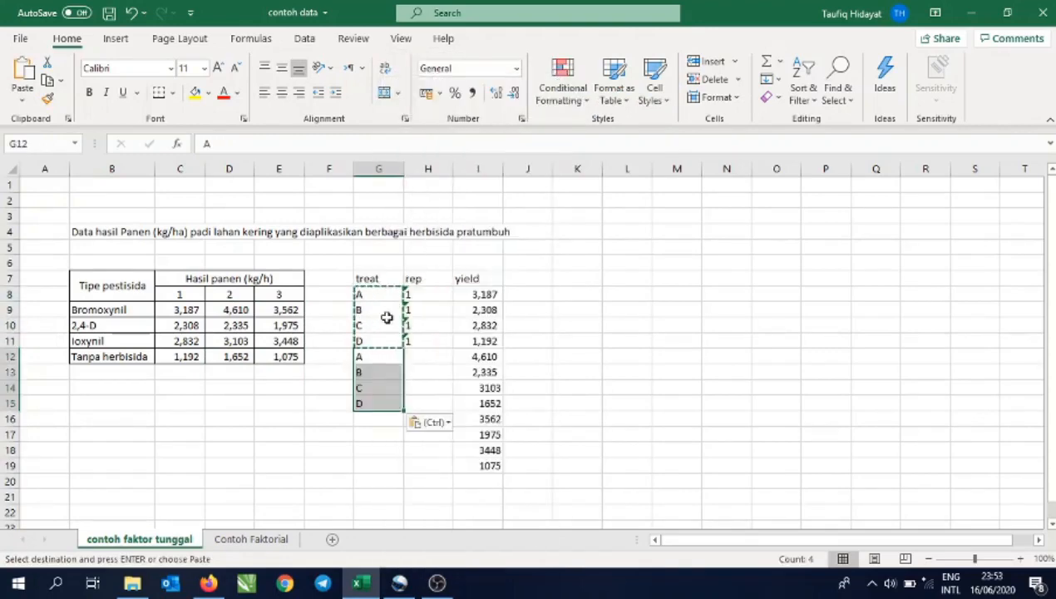
right_click(371, 419)
click(409, 208)
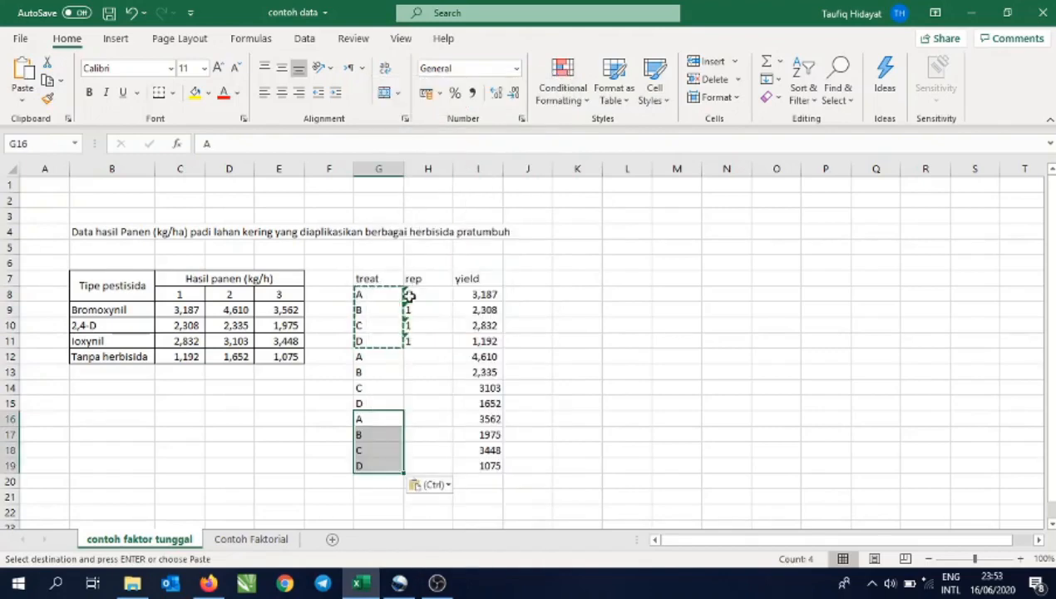
- Enter replication number 2 in each of the cells H12 to H15
click(418, 355)
text(2)
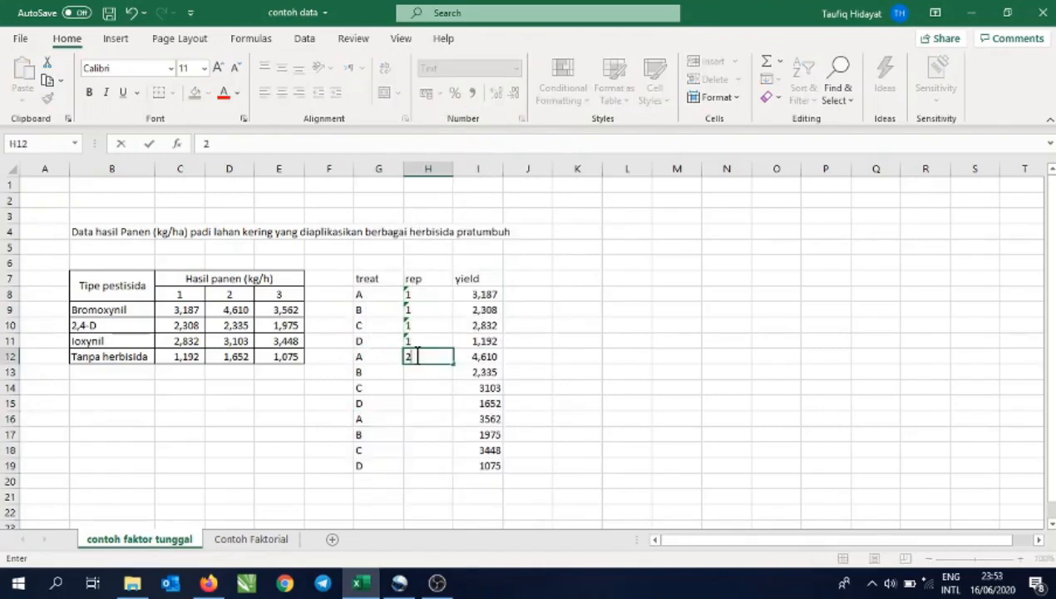
key(Return)
text(2)
key(Return)
text(2)
key(Return)
text(2)
key(Return)
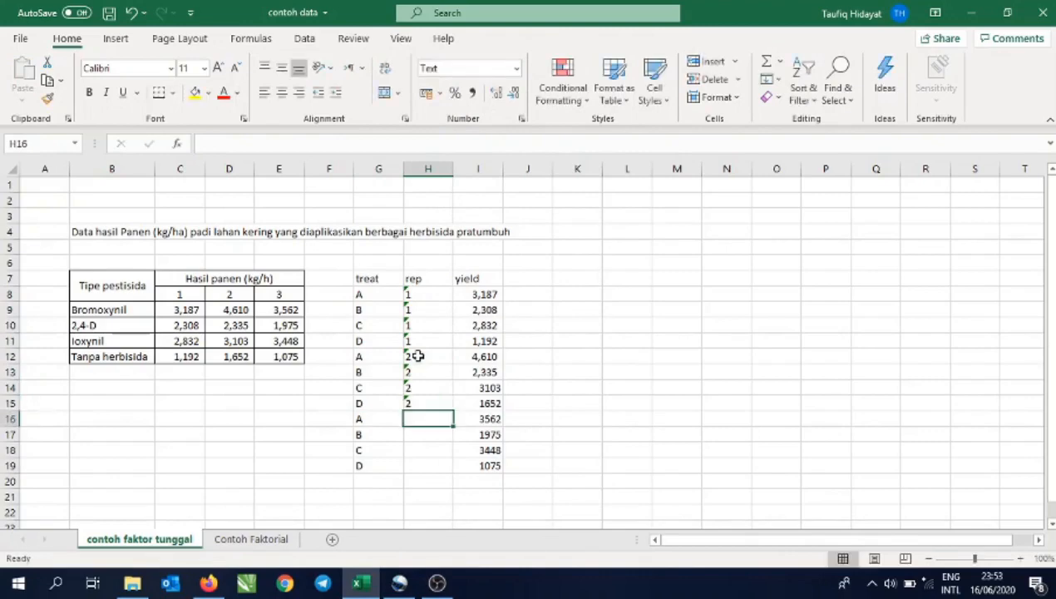
- Enter replication number 3 in each of the cells H16 to H19
text(3)
key(Return)
text(3)
key(Return)
text(3)
key(Return)
text(3)
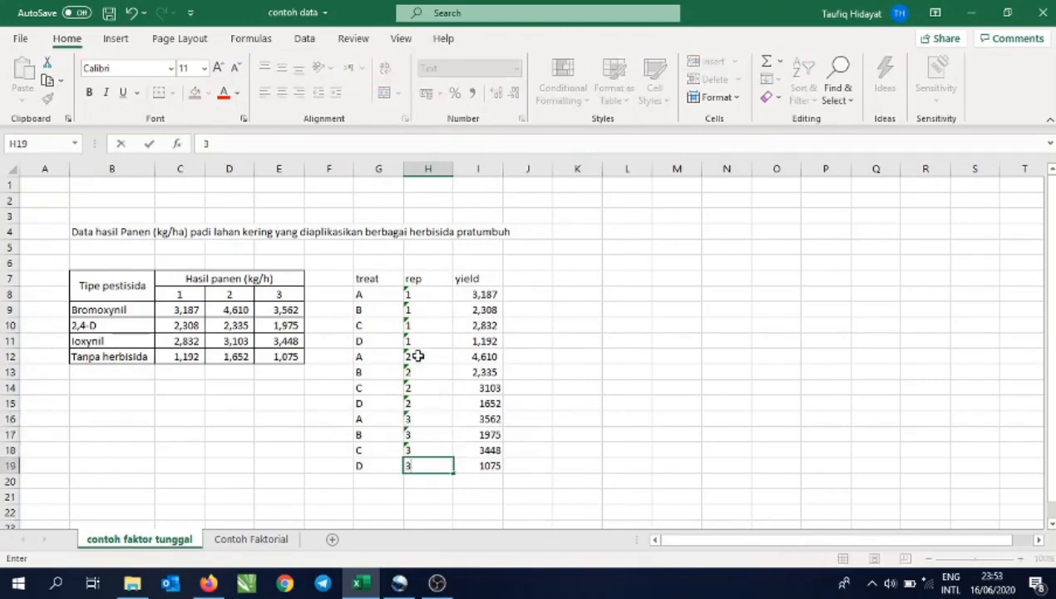
key(Return)
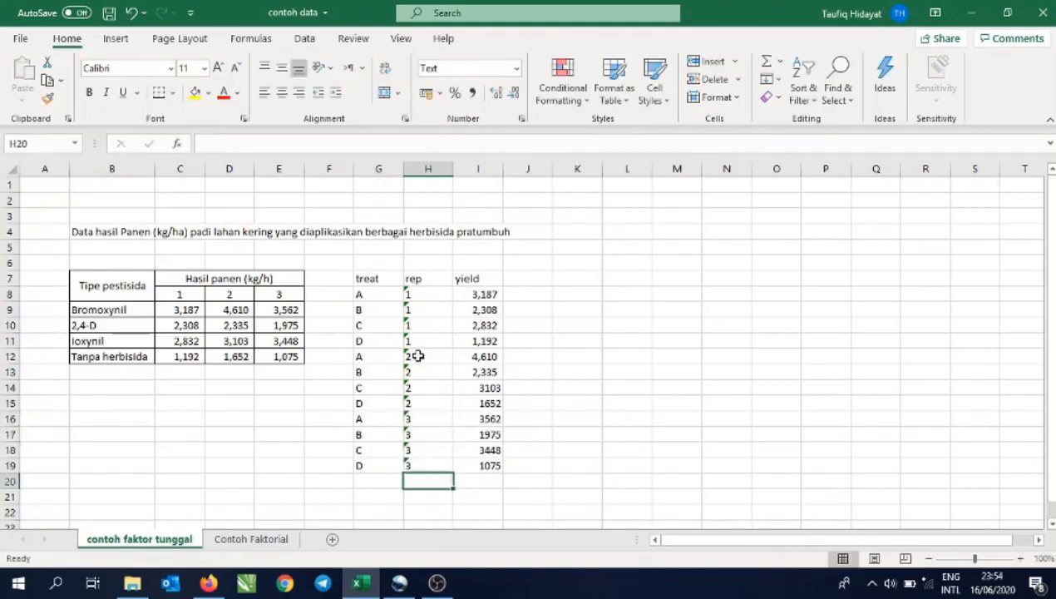
click(374, 419)
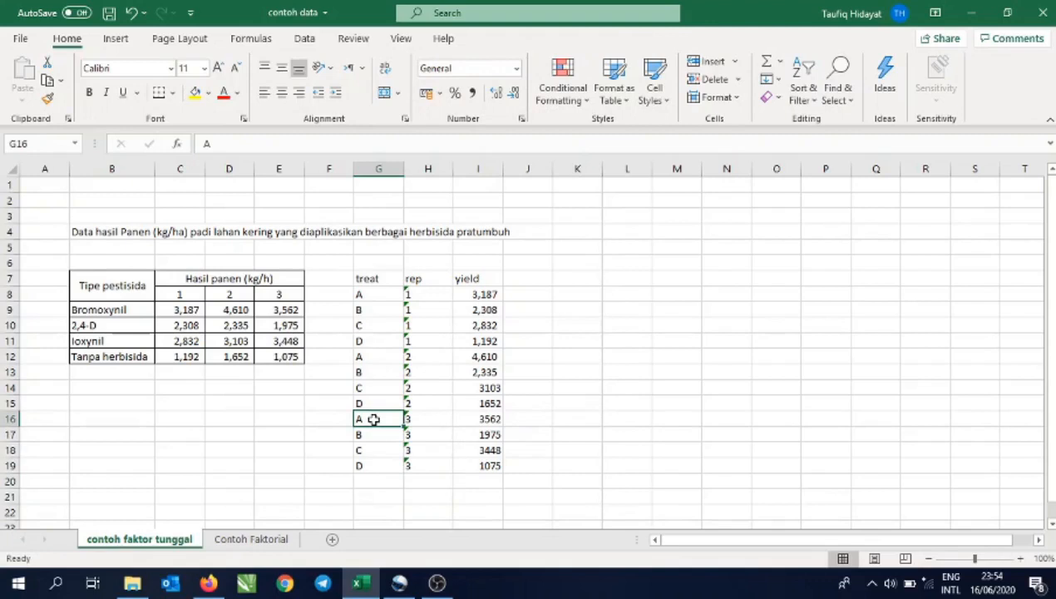
click(439, 419)
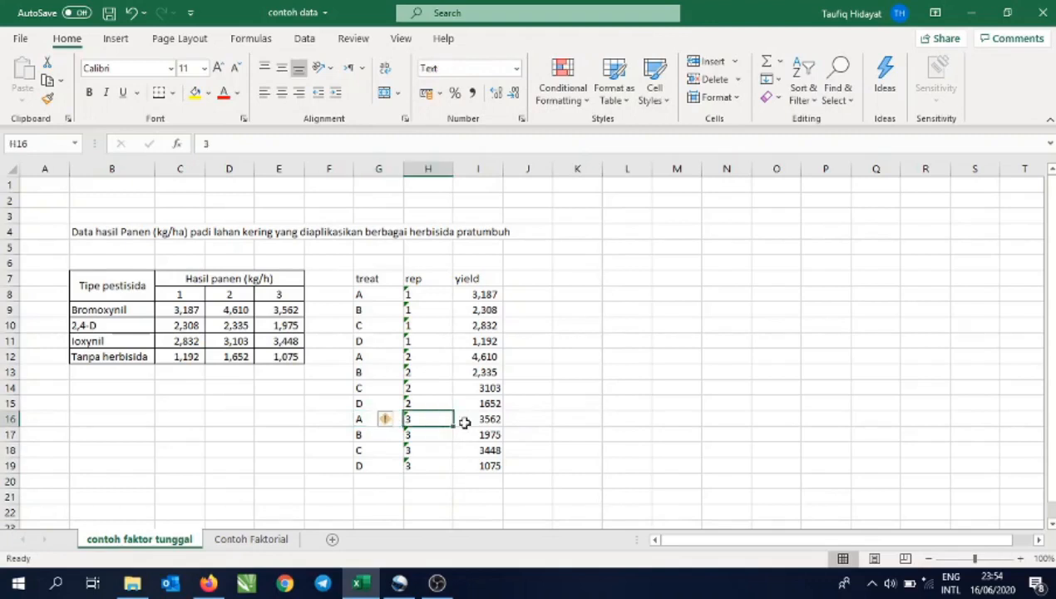
click(466, 419)
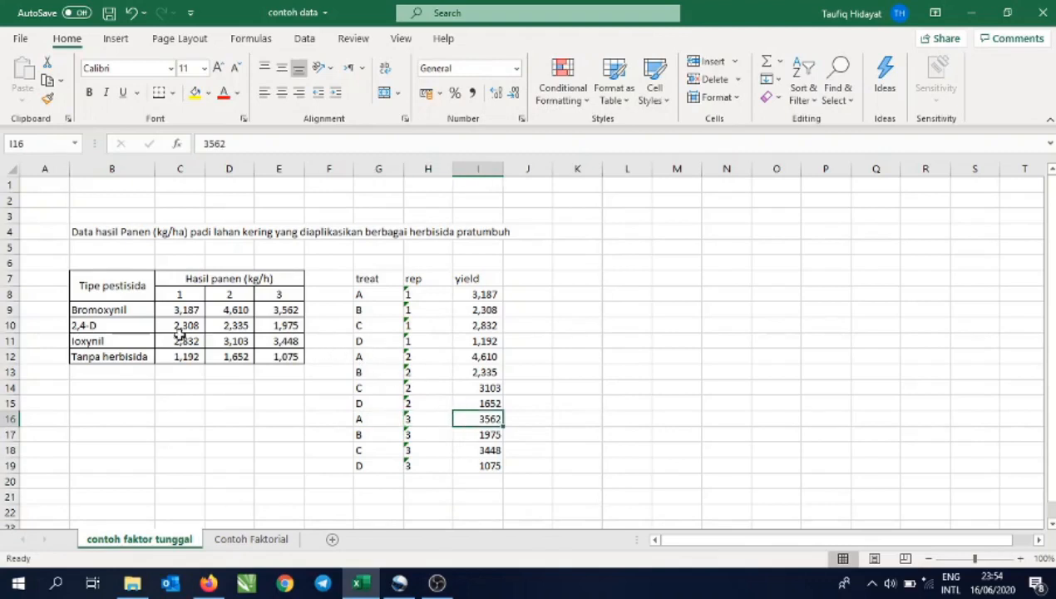
click(122, 308)
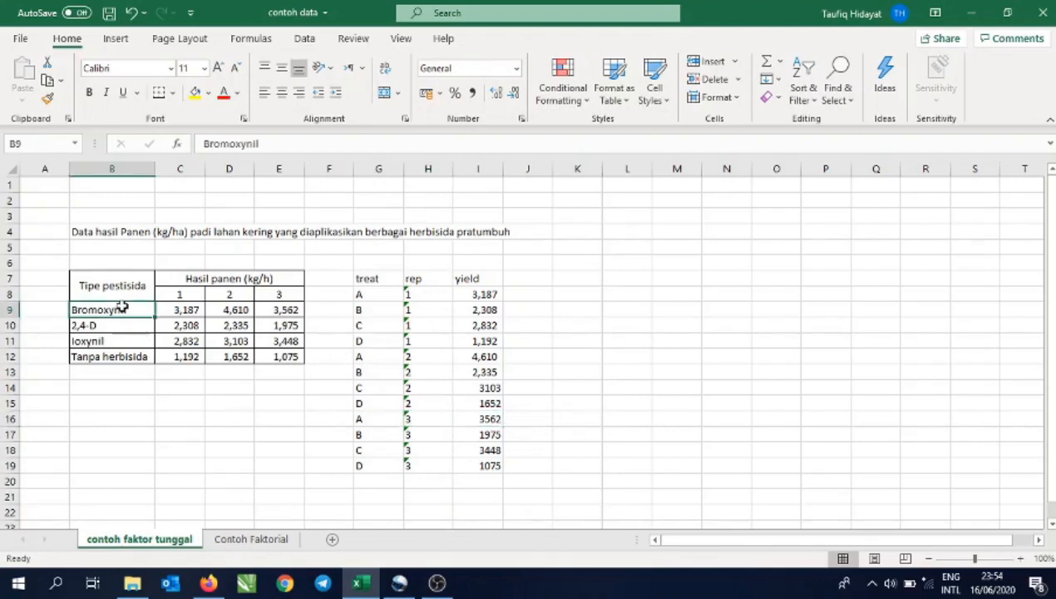
click(282, 310)
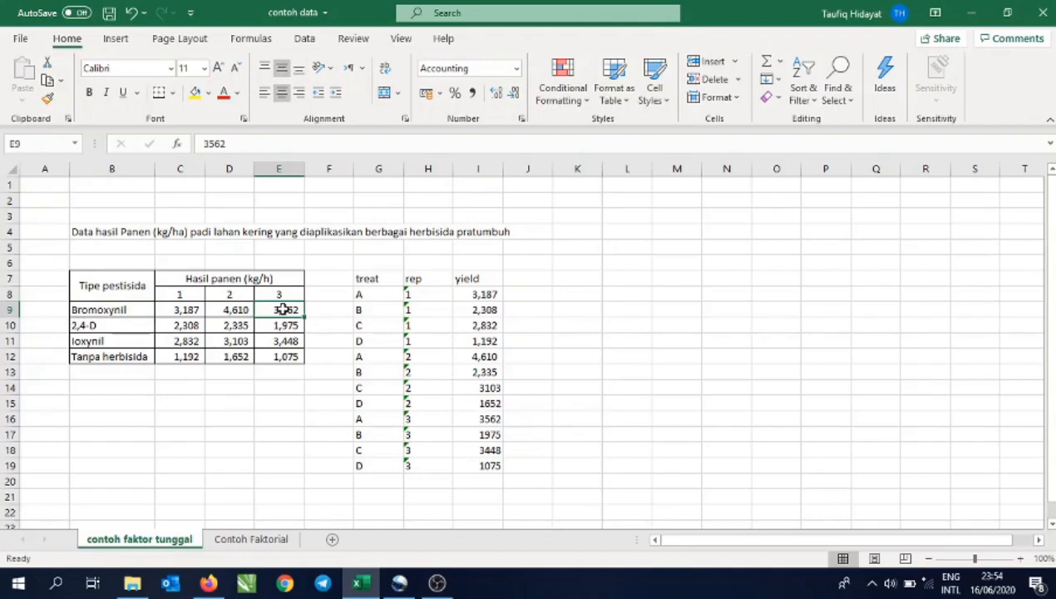
click(390, 285)
drag(390, 285, 486, 483)
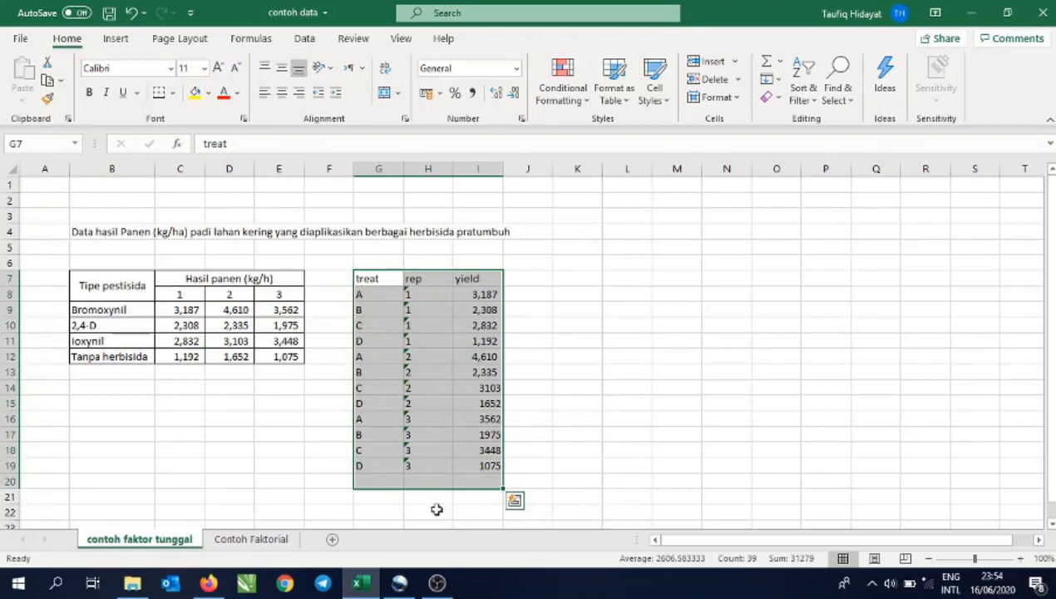
- On the Contoh Faktorial sheet, enter the column headers TREAT1, TREAT2, REP and YIELD in H4:K4
click(285, 540)
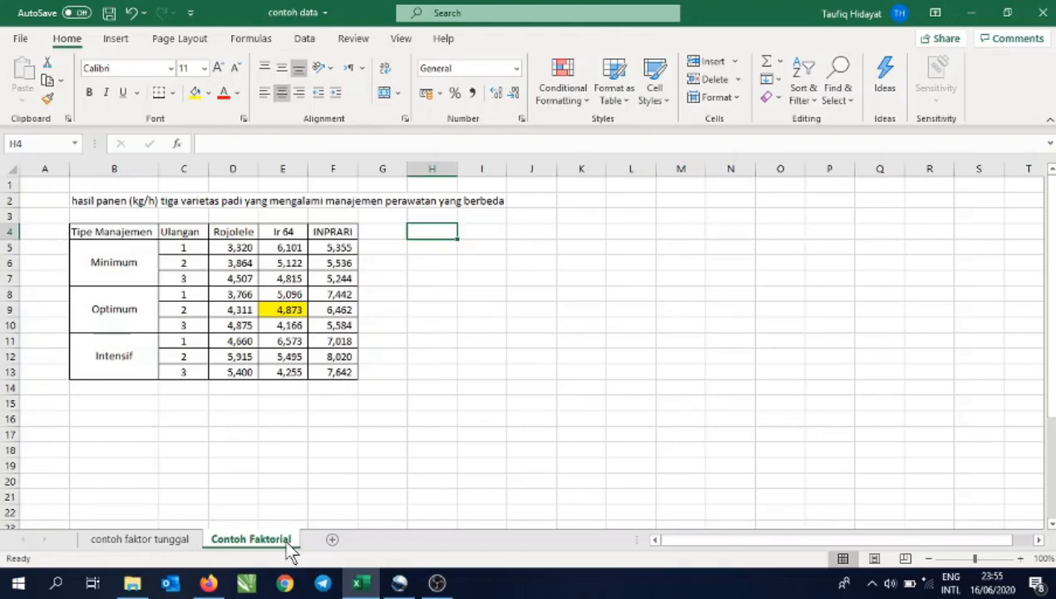
text(TREAT1)
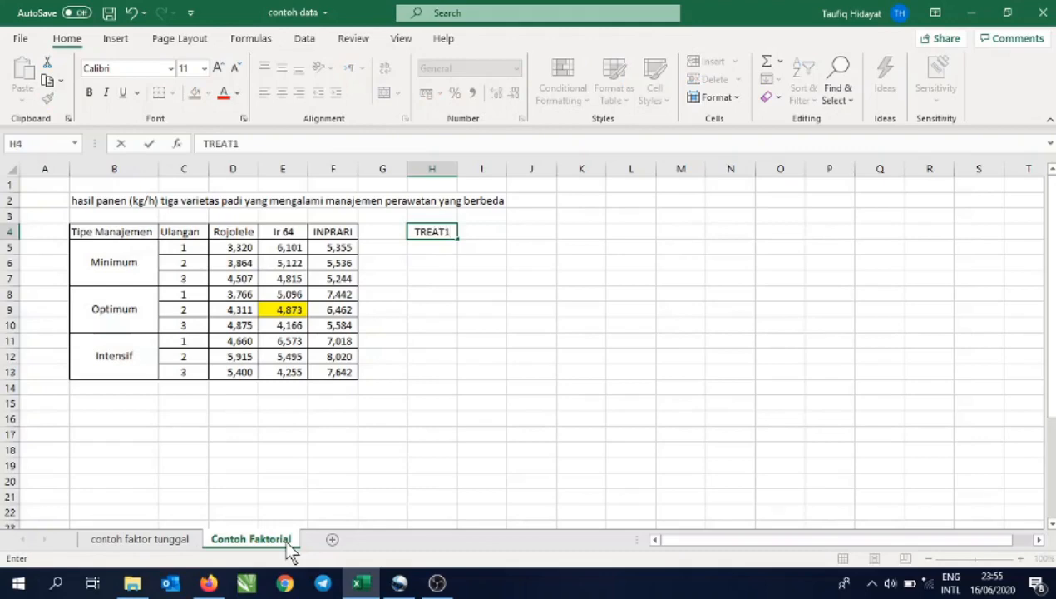
key(Tab)
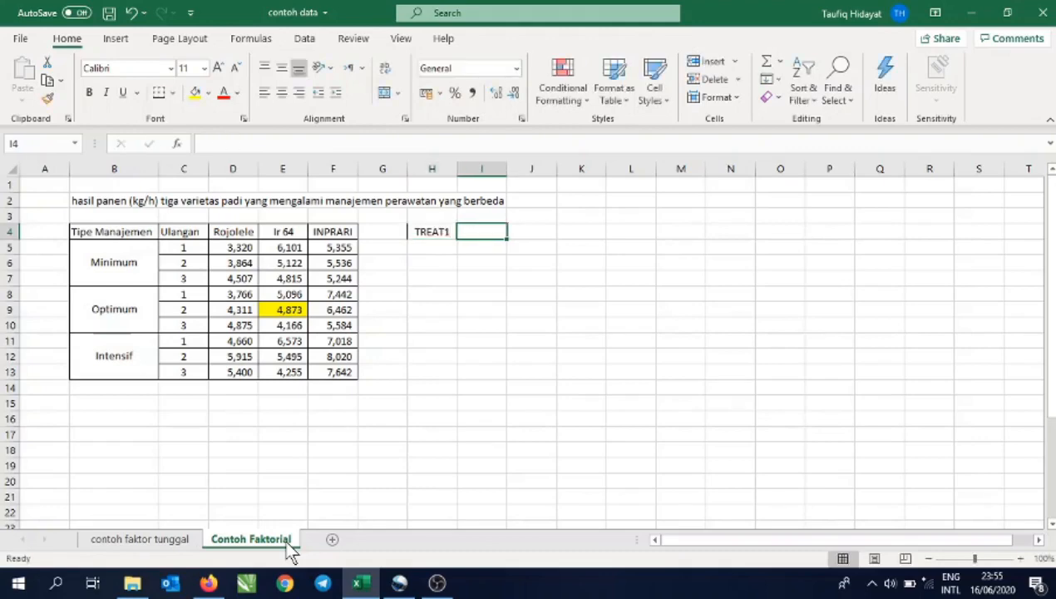
text(TREAT2)
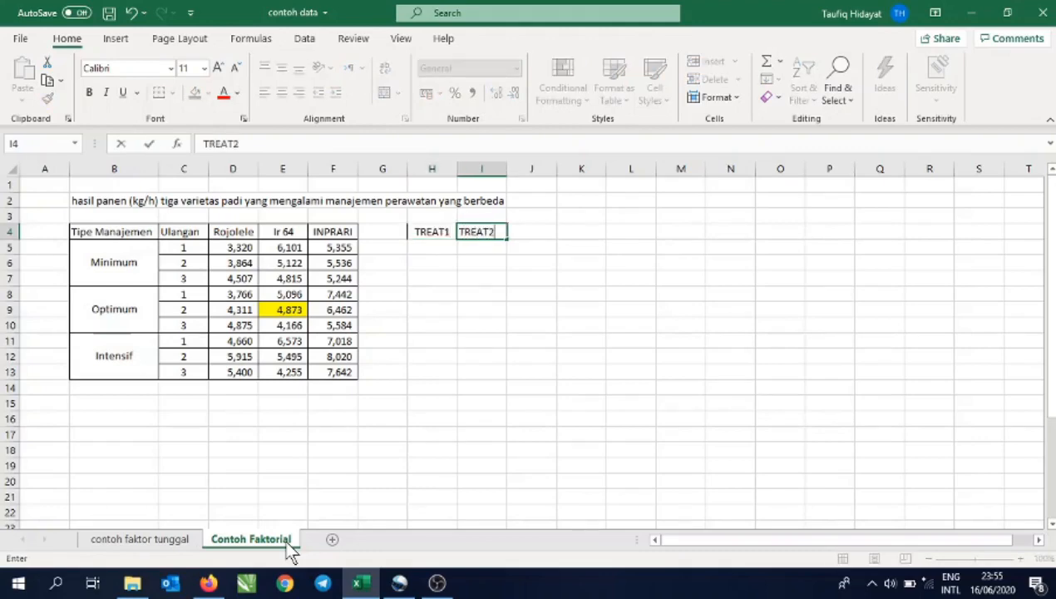
key(Tab)
text(REP)
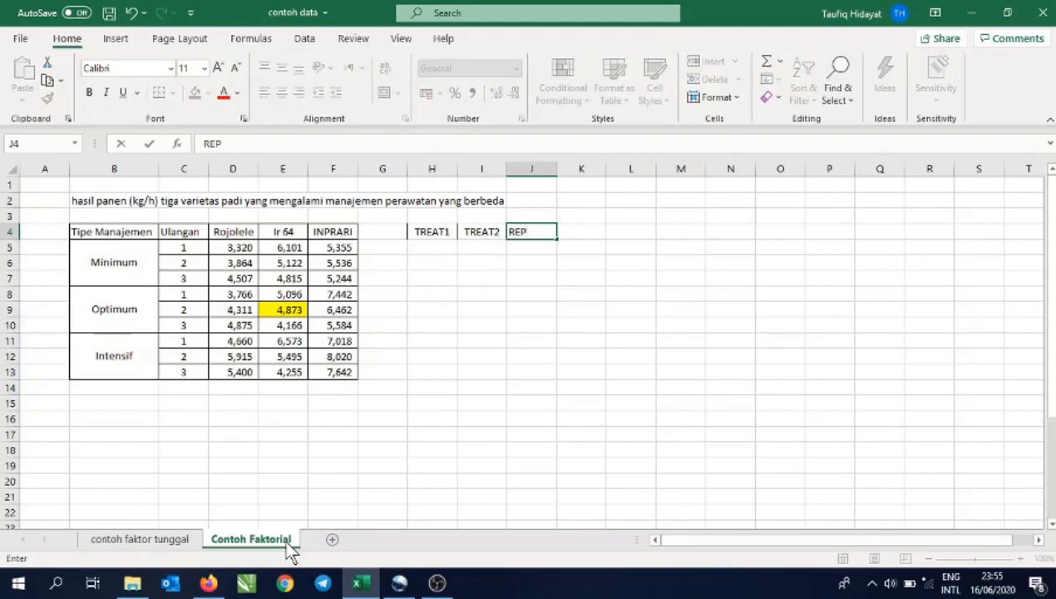
key(Tab)
text(YIELD)
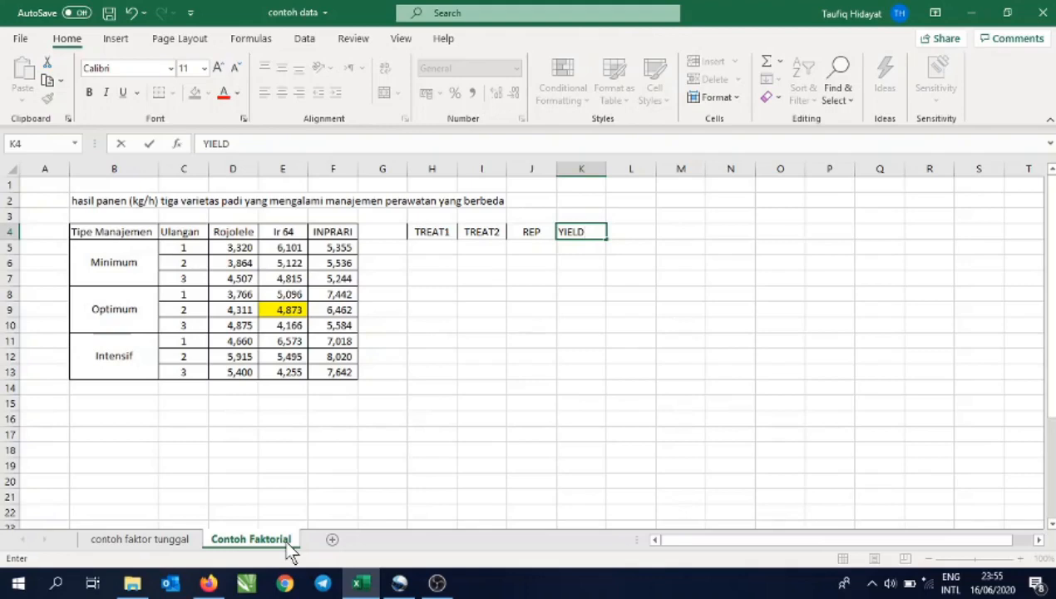
key(Return)
- Enter the first data record in H5:K5 as A, M, 1 and 3320
key(Left)
key(Left)
key(Left)
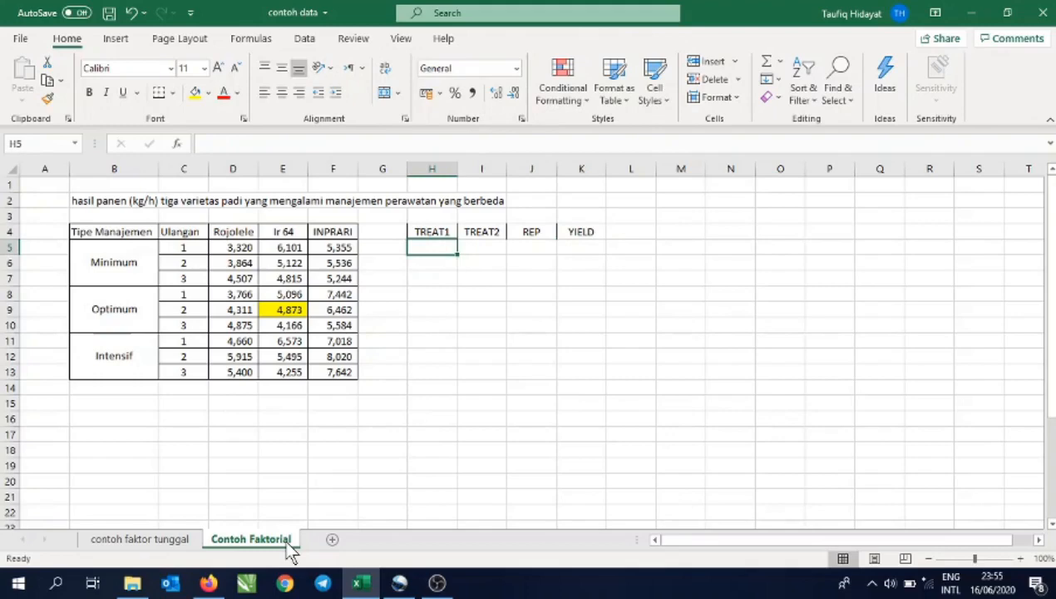
text(A)
key(Tab)
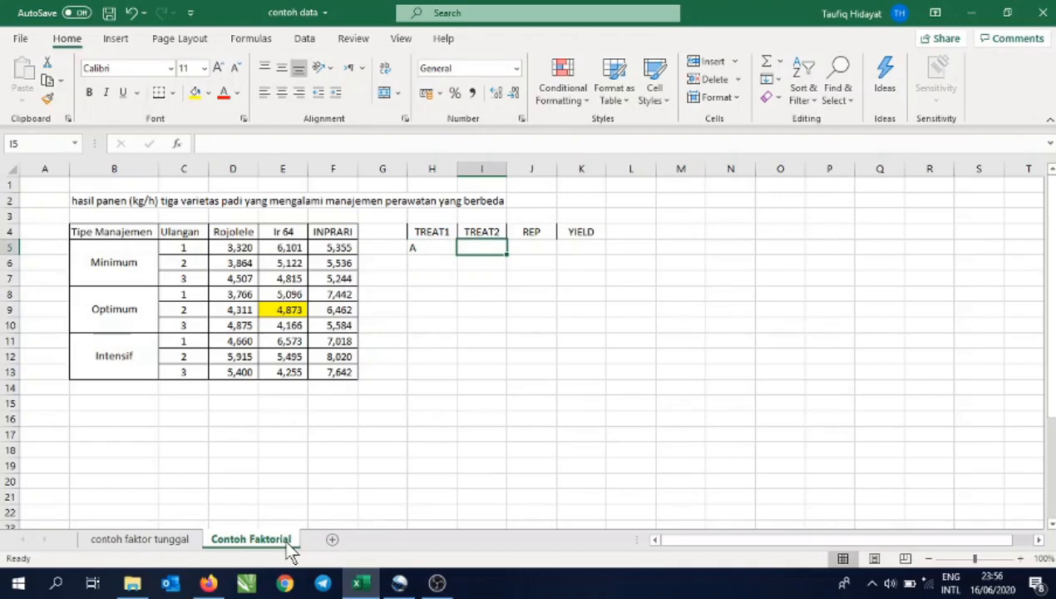
text(M)
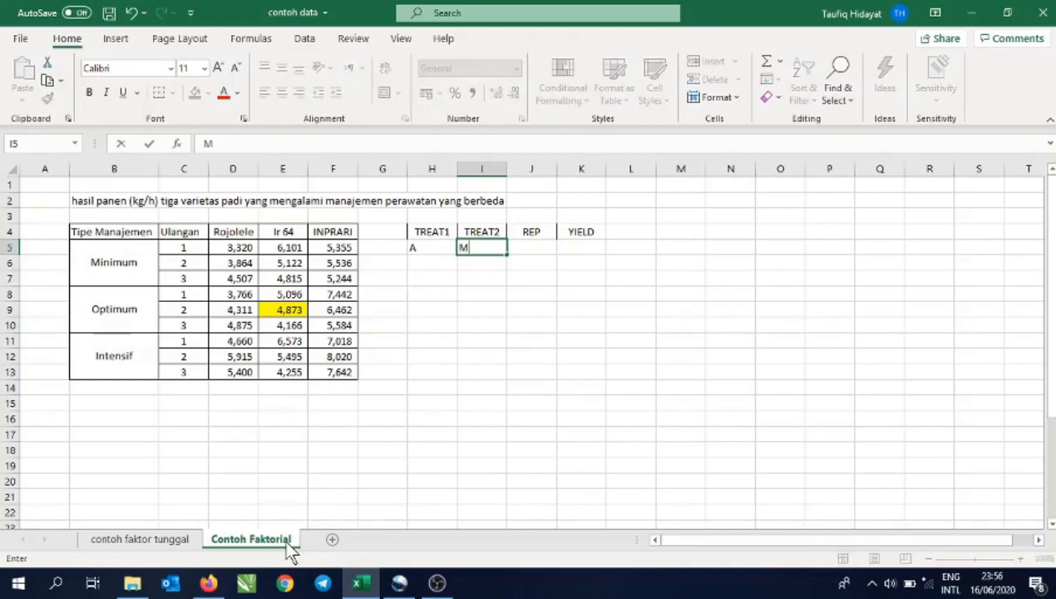
key(Tab)
text(1)
key(Tab)
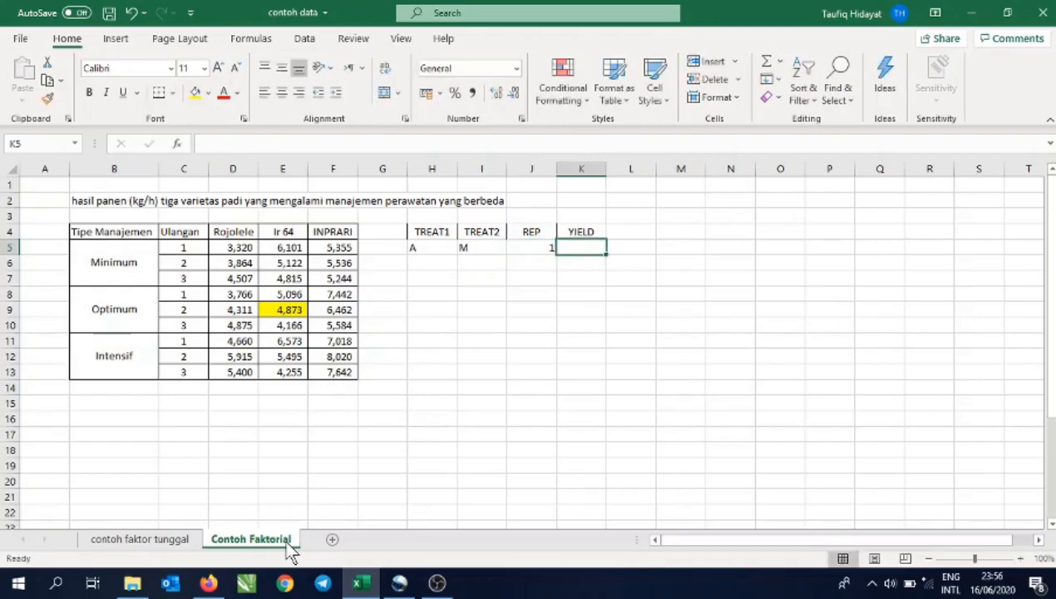
text(3320)
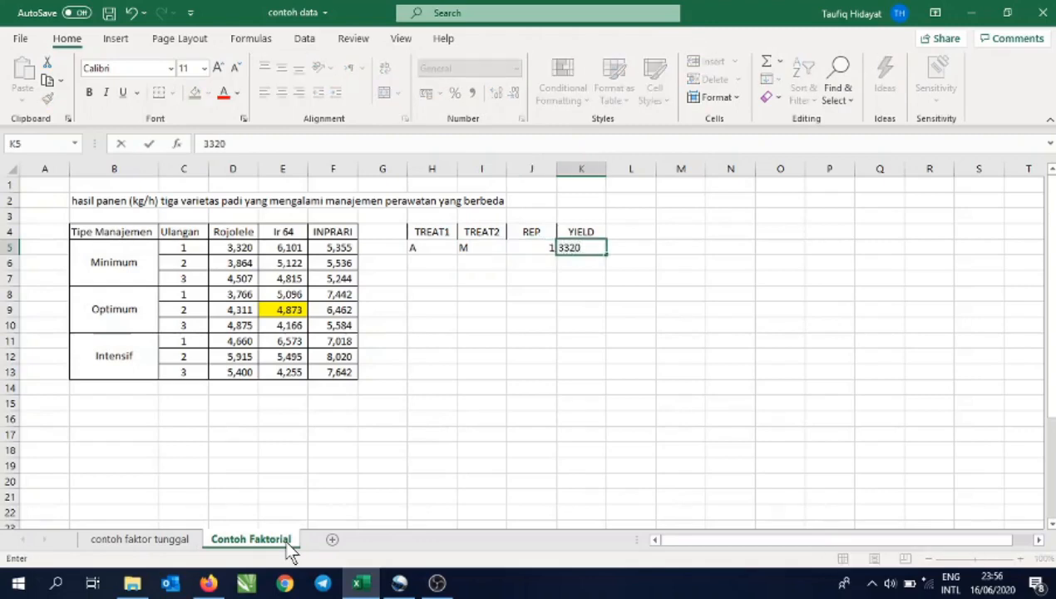
key(Return)
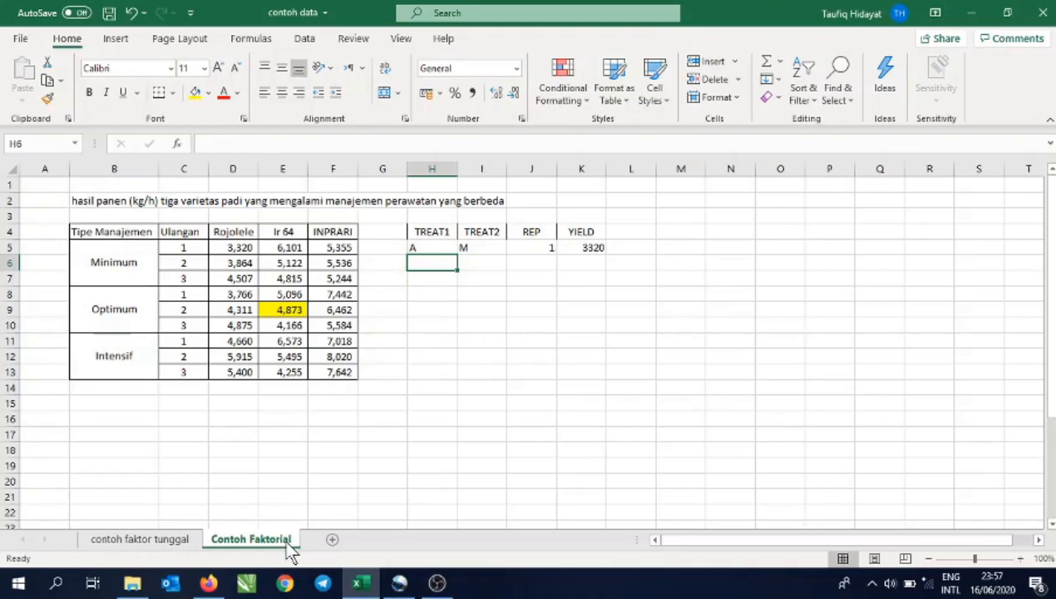
- Enter a sample record in H6:K6 for the highlighted yield as B, N, 2 and 4873
text(B)
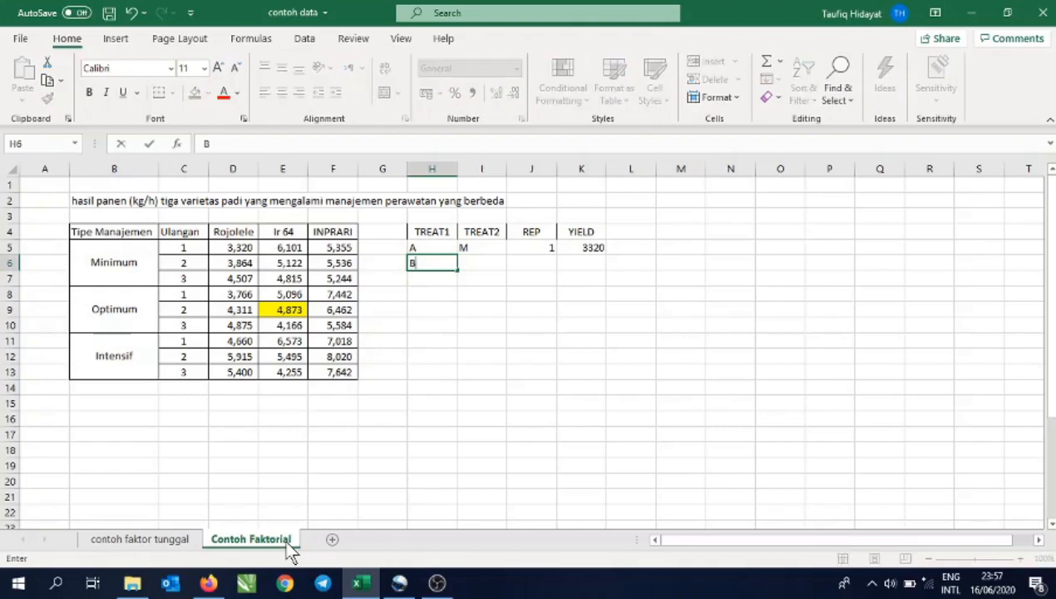
key(Tab)
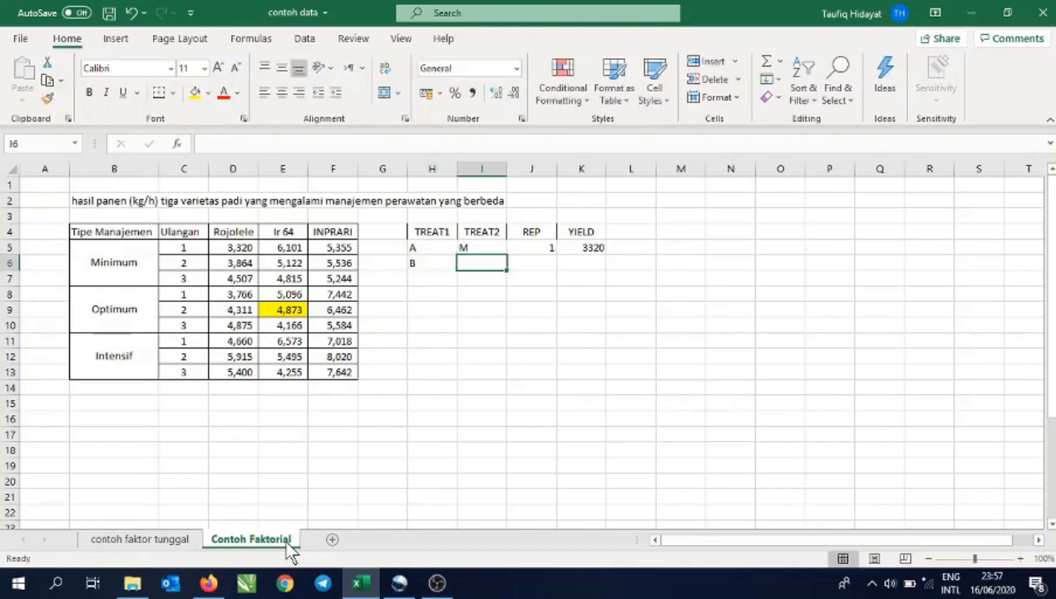
text(N)
key(Tab)
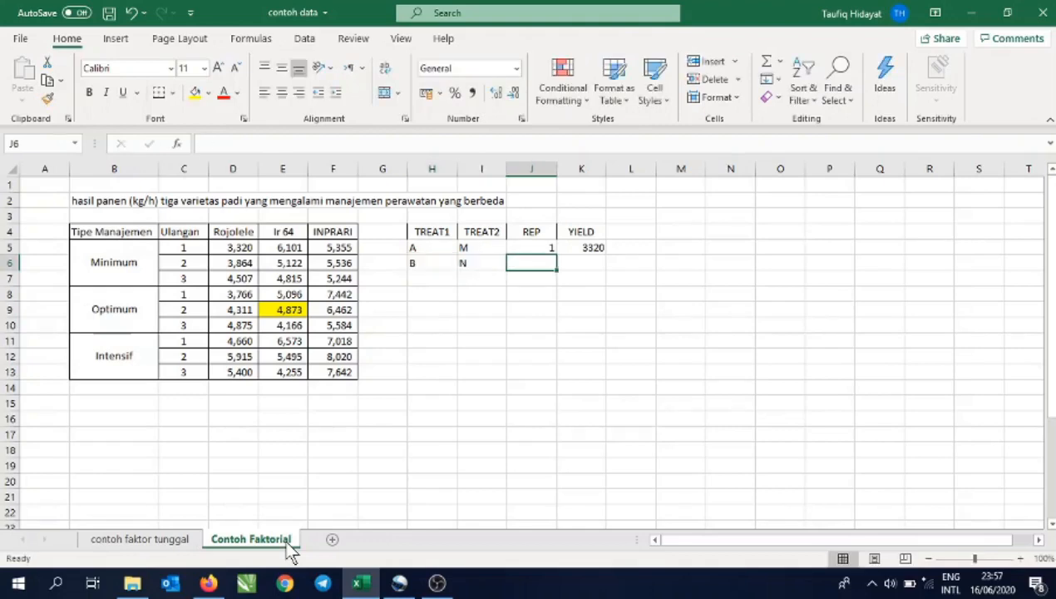
text(2)
key(Tab)
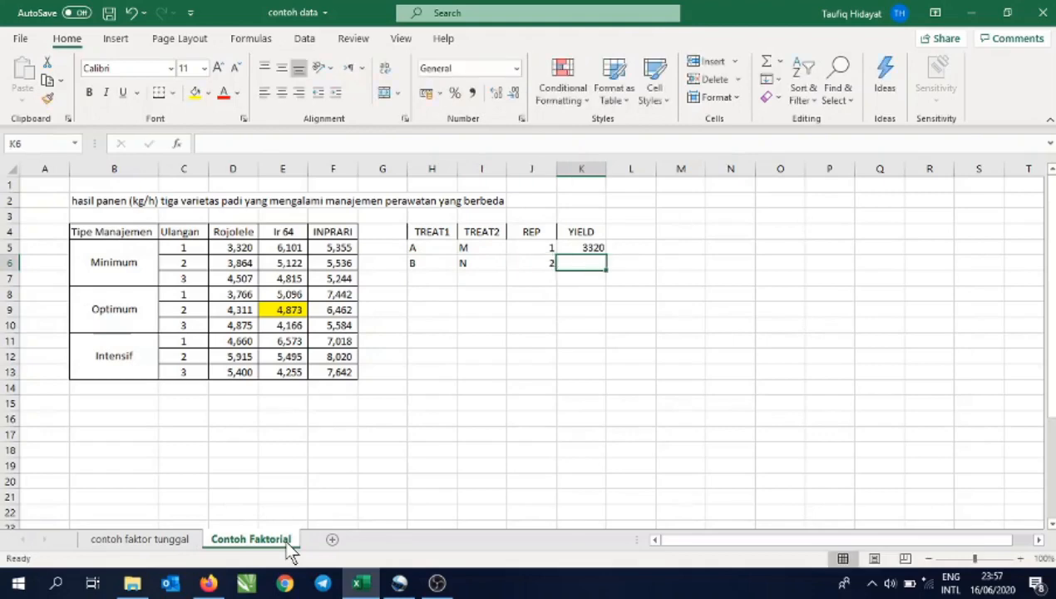
text(487)
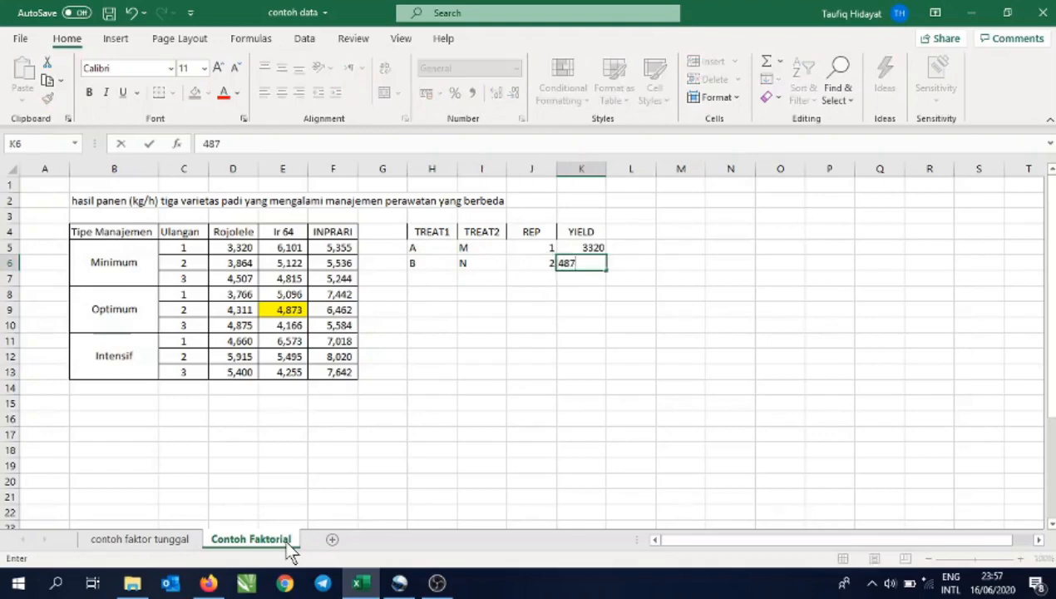
text(3)
key(Return)
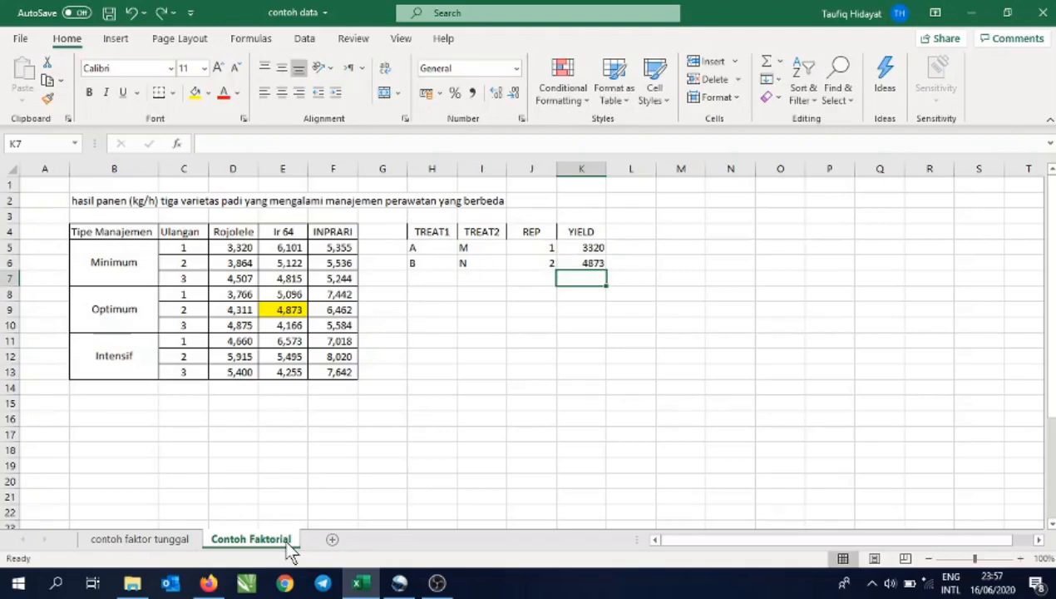
- Clear the sample record from cells H6 to K6
key(Up)
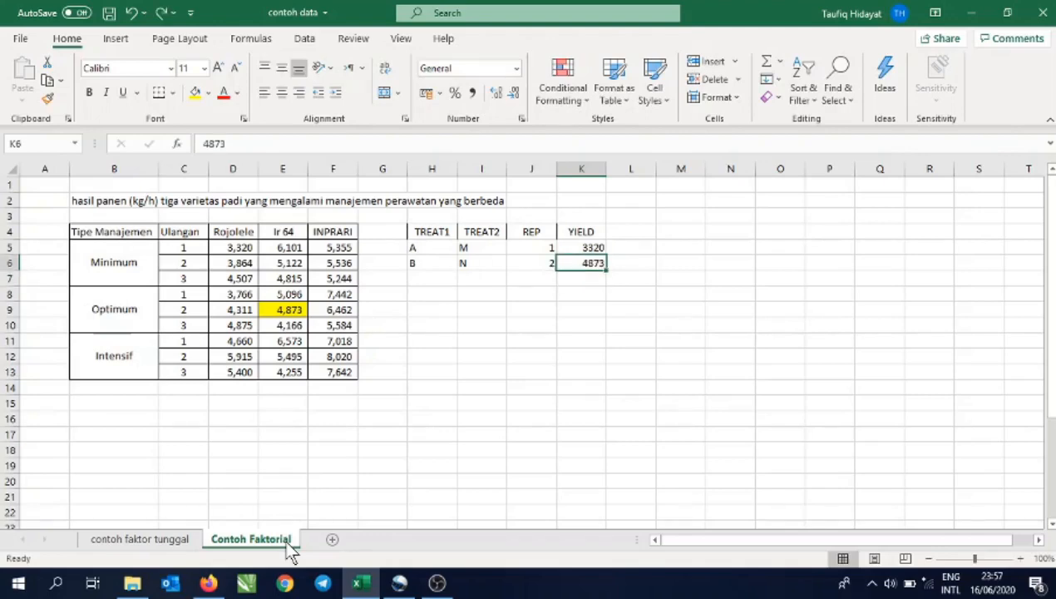
key(Down)
key(Up)
key(Delete)
key(Left)
key(Delete)
key(Left)
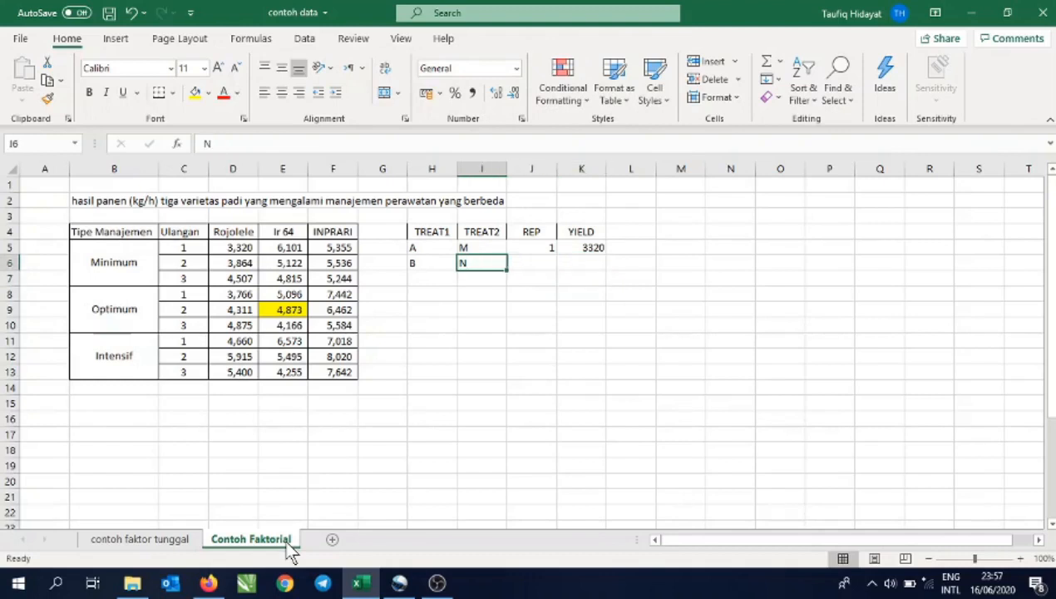
key(Delete)
key(Left)
key(Delete)
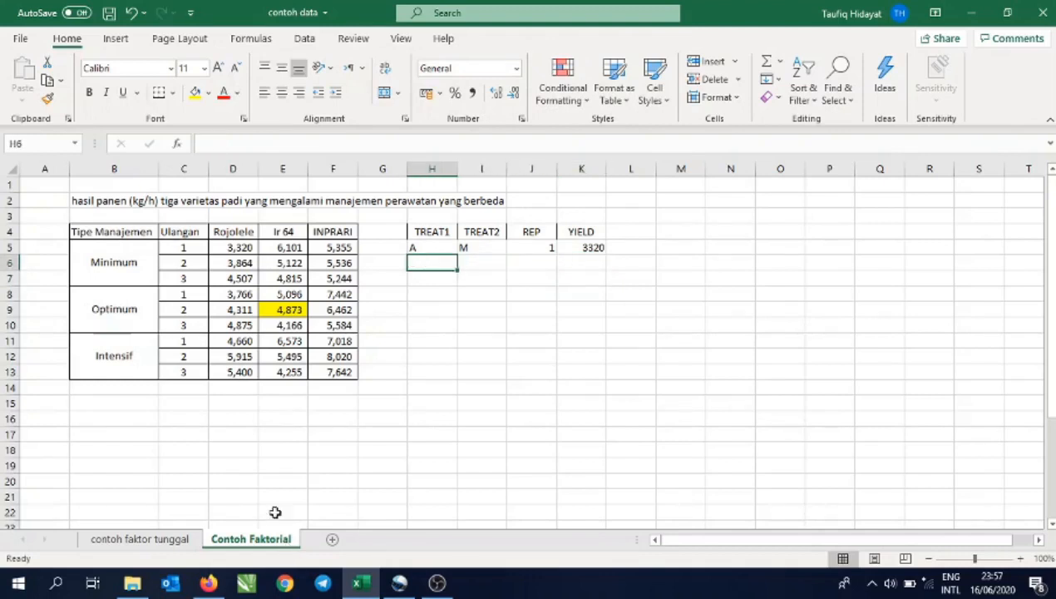
- Copy the remaining Rojolele yields from D6:D13 into the YIELD column starting at K6
drag(249, 262, 240, 372)
right_click(246, 377)
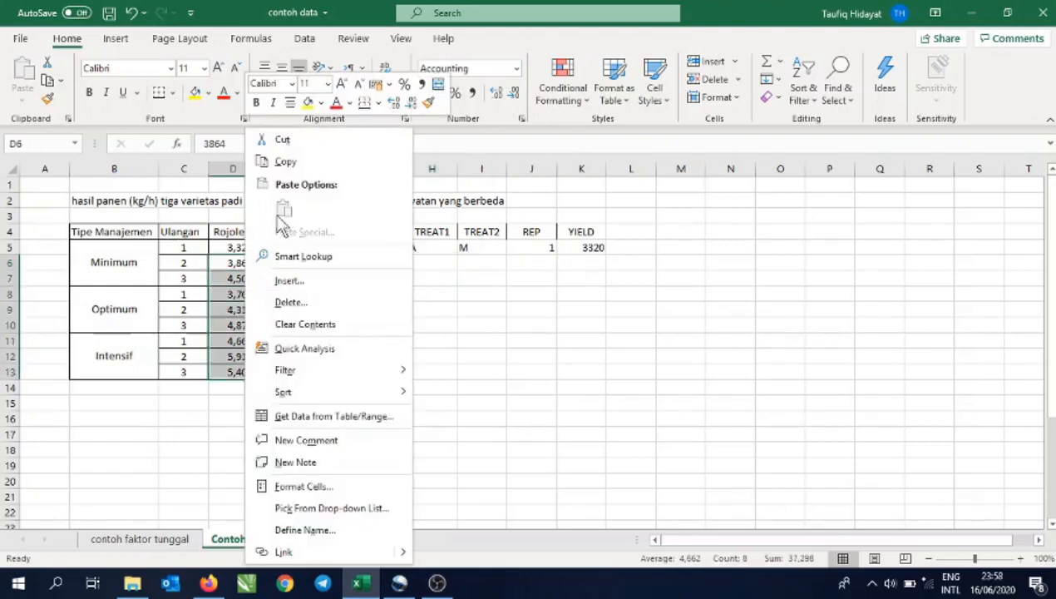
click(286, 161)
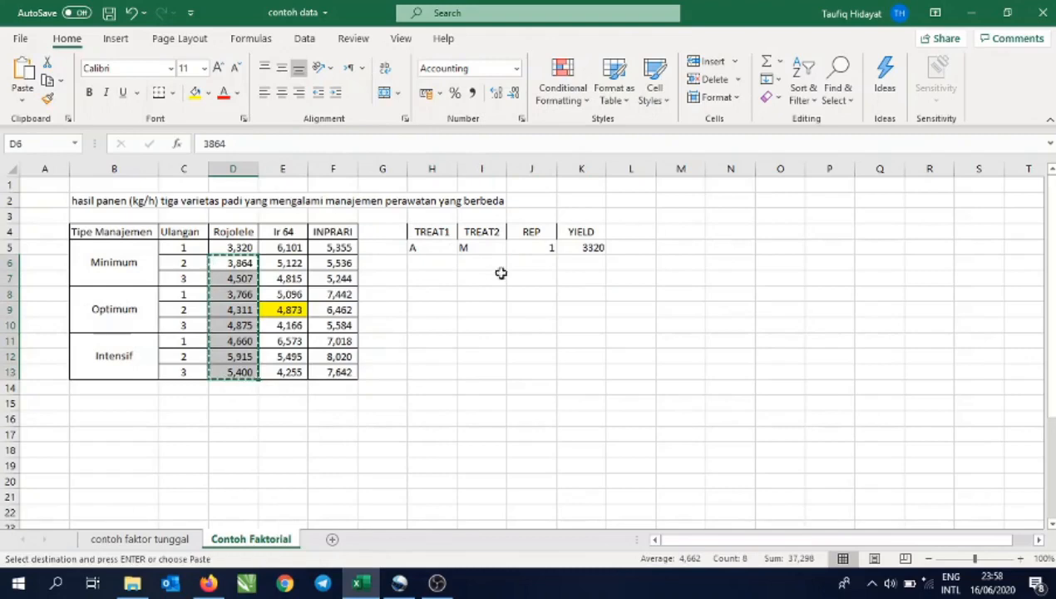
right_click(597, 263)
click(653, 209)
click(634, 209)
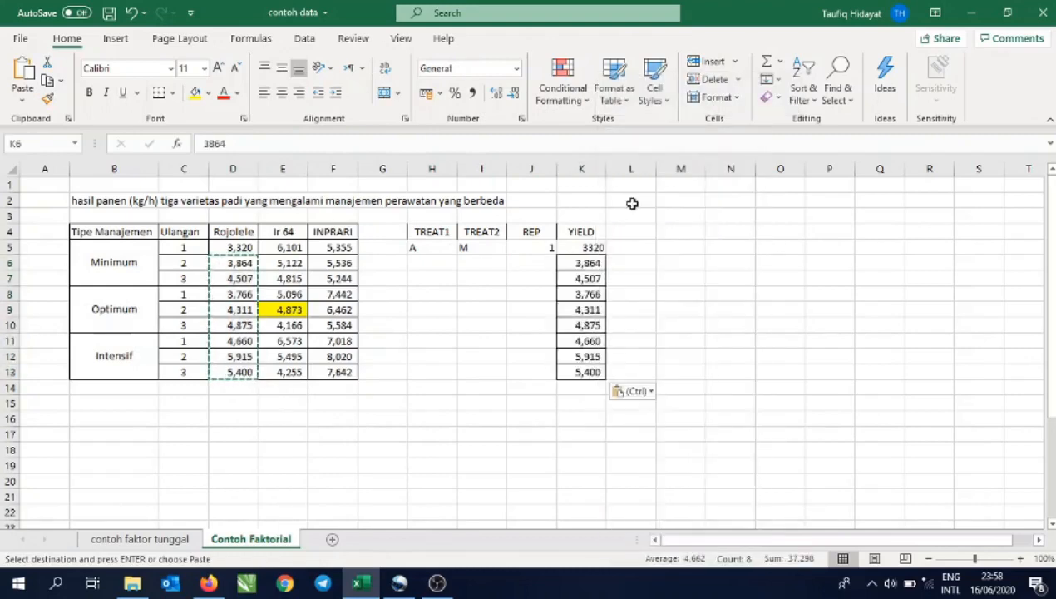
- Copy the Ir 64 and INPRARI yields from E5:F13 and paste them starting at K14
drag(287, 246, 333, 371)
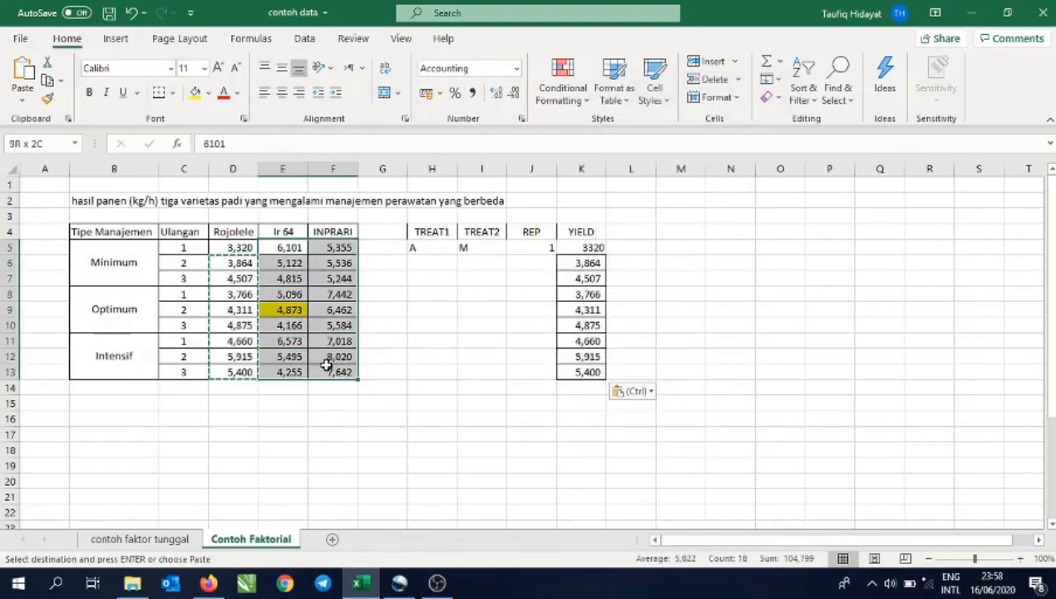
right_click(333, 372)
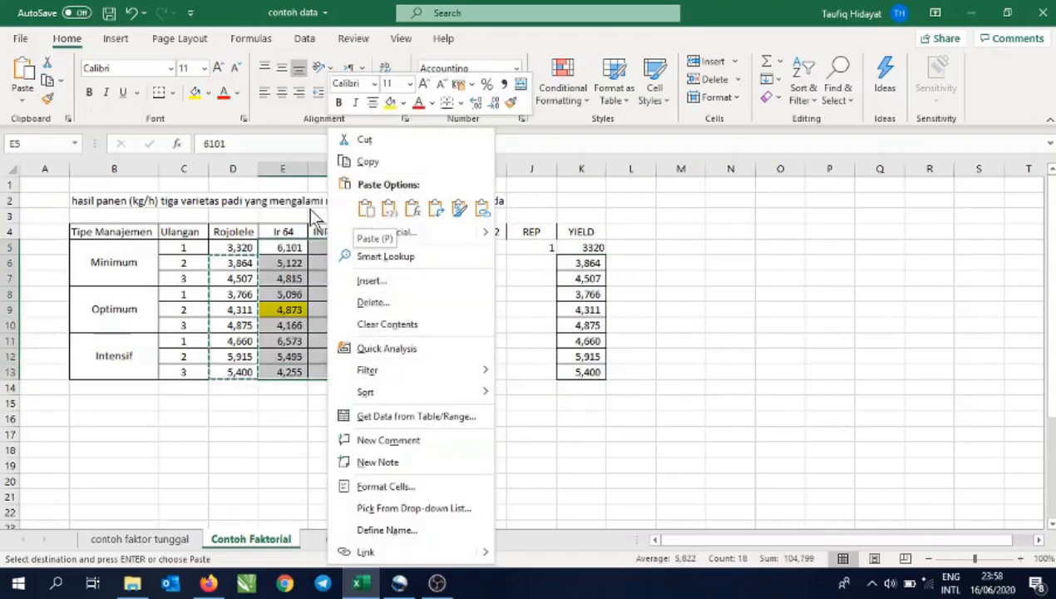
click(368, 161)
click(568, 386)
right_click(568, 386)
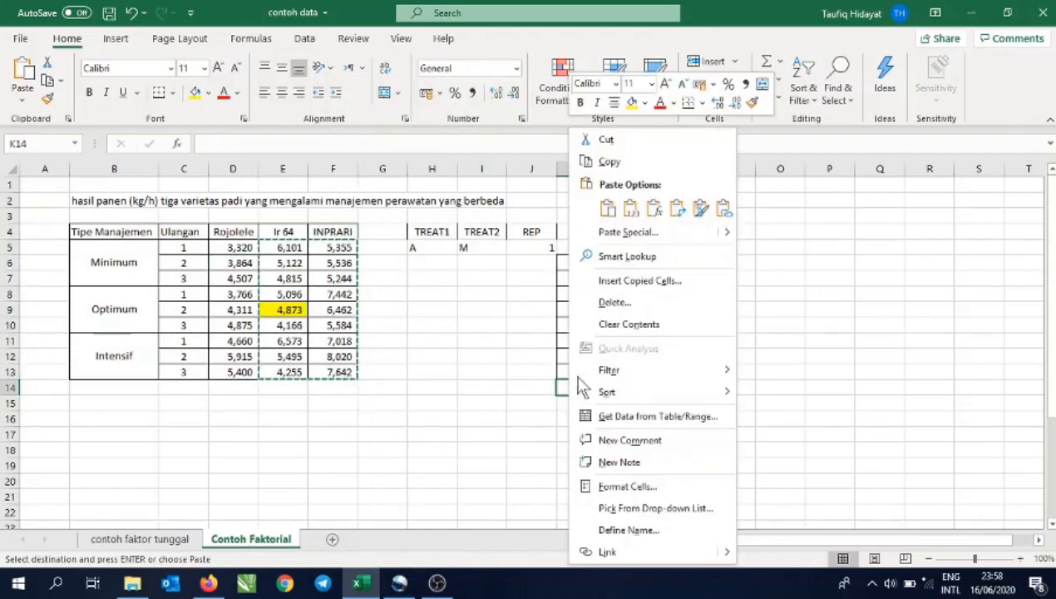
click(608, 207)
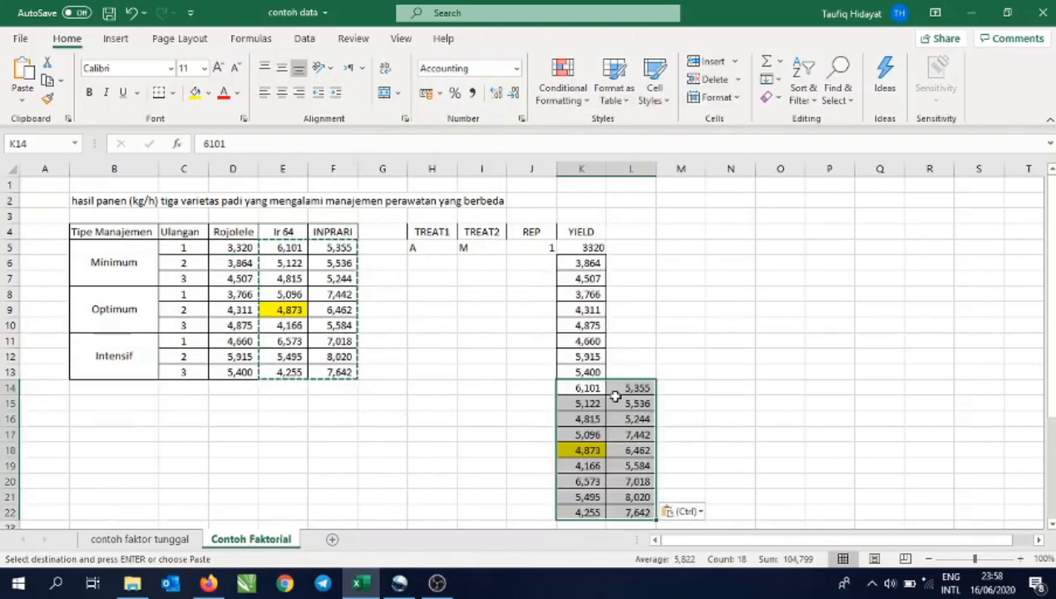
- Move the pasted INPRARI yields from L14:L22 to the end of the YIELD column, starting at K23
drag(612, 390, 609, 509)
drag(636, 381, 587, 524)
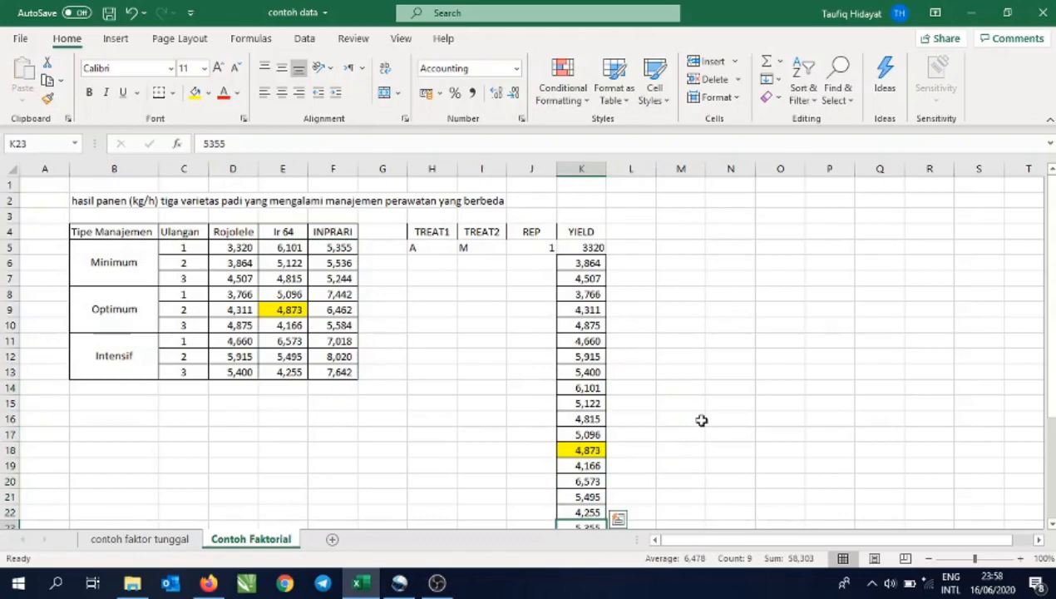
scroll(703, 420, down, 2)
scroll(703, 419, up, 2)
- Enter treatment code A in cells H6 and H7 of the TREAT1 column
double_click(431, 262)
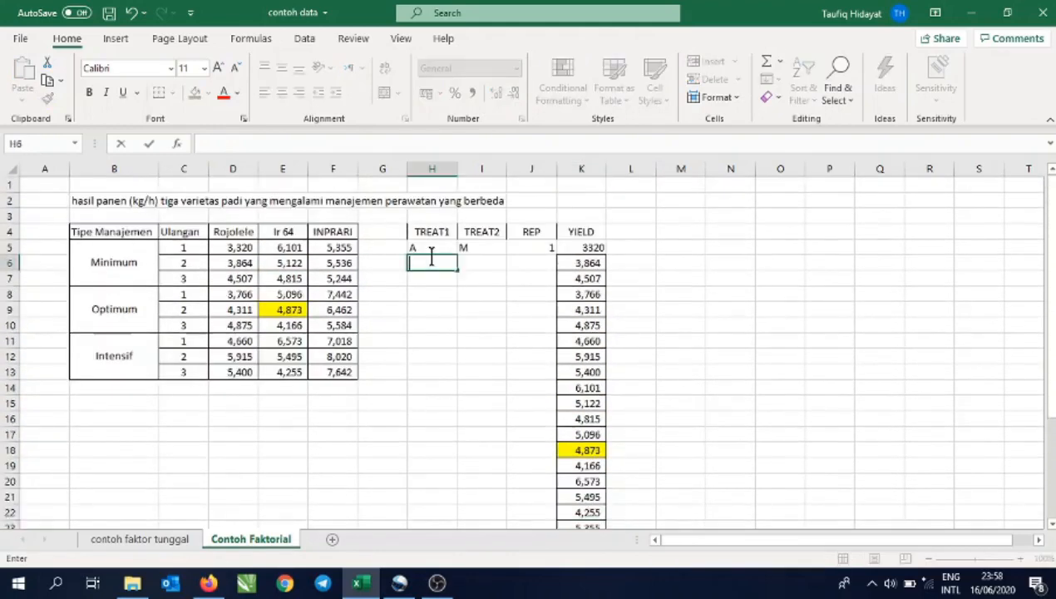
text(A)
key(Return)
text(A)
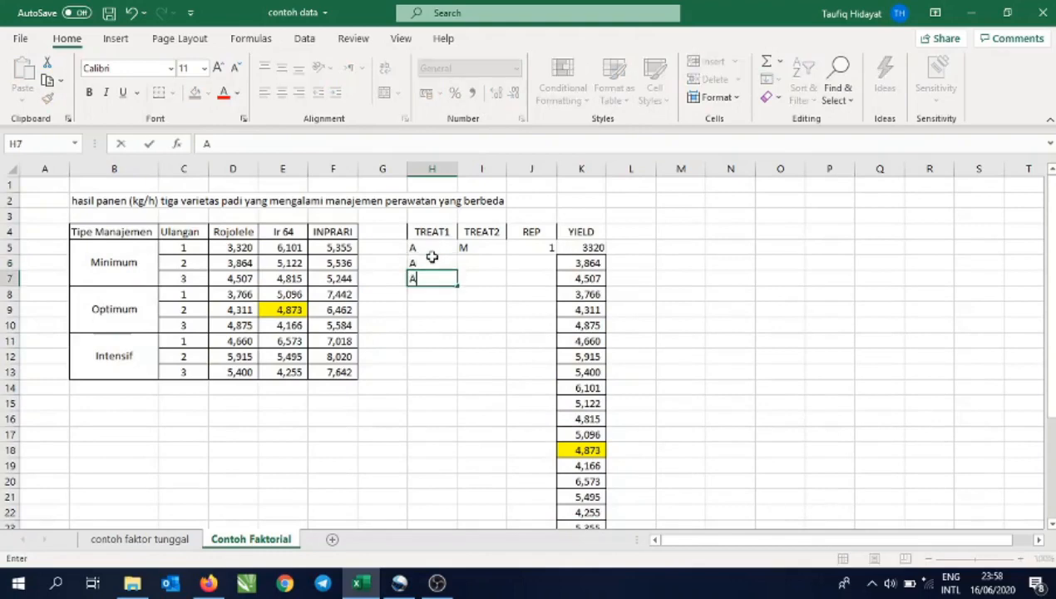
key(Return)
- Enter treatment code B in cells H8 to H10 of the TREAT1 column
key(F2)
text(B)
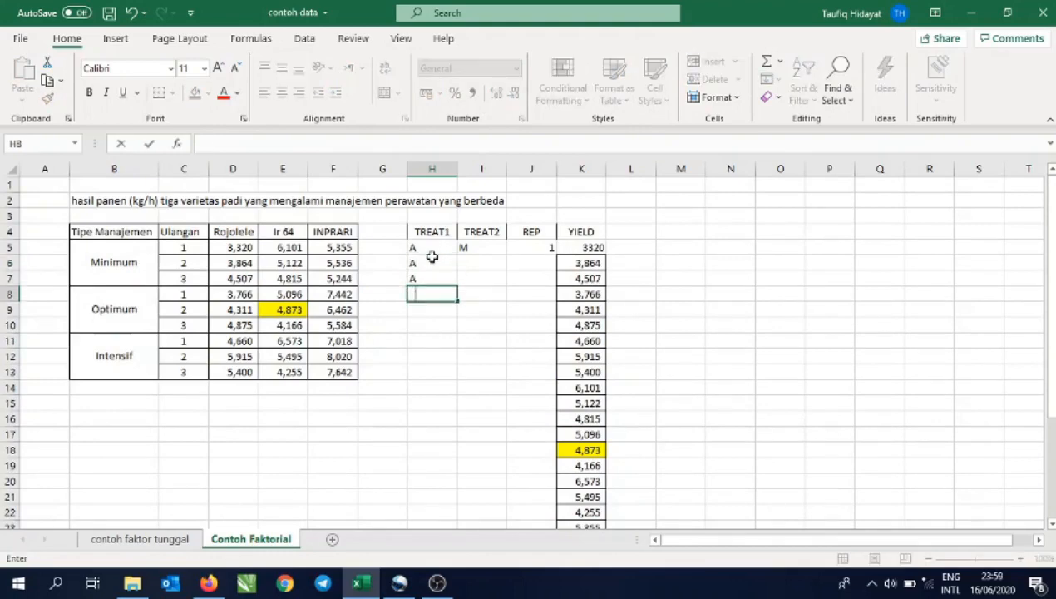
key(Return)
text(B)
key(Return)
text(B)
key(Return)
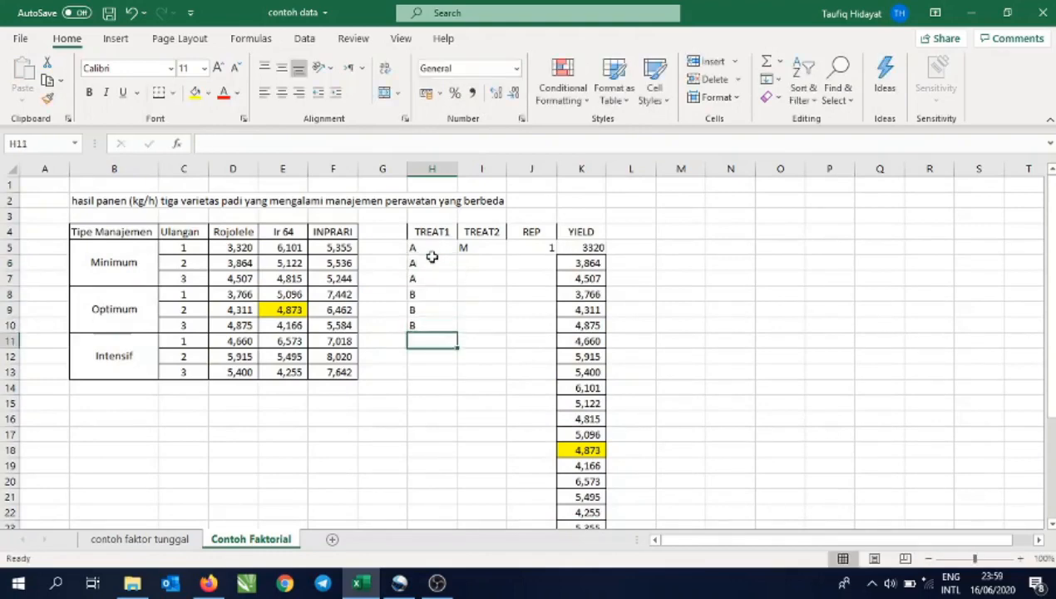
- Enter treatment code C in cells H11 to H13 of the TREAT1 column
text(C)
key(Return)
text(C)
key(Return)
text(C)
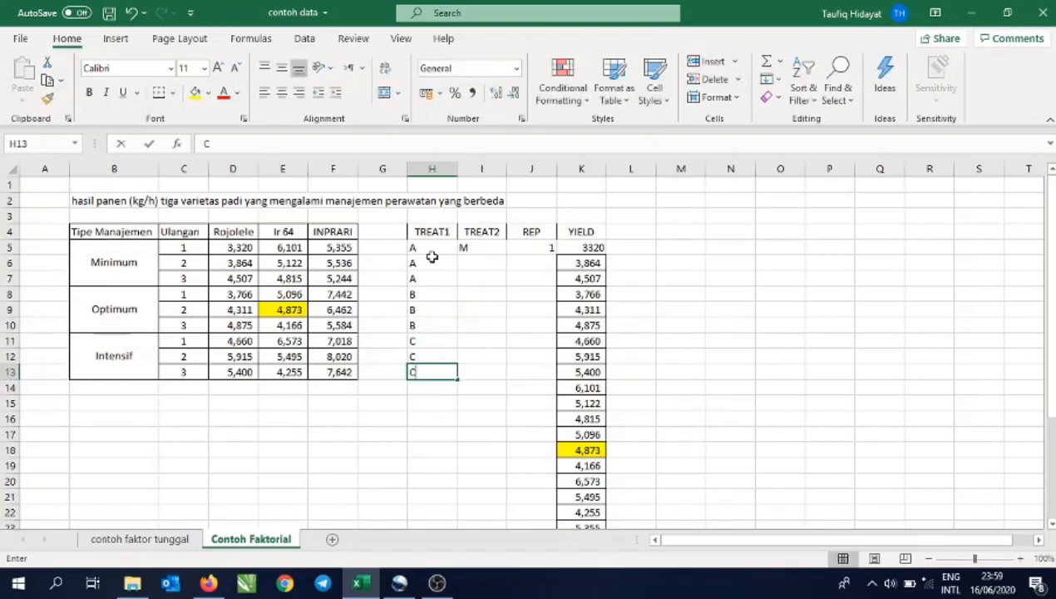
- Enter variety code M in cells I6 to I13 of the TREAT2 column
key(Right)
key(ctrl+Up)
key(Down)
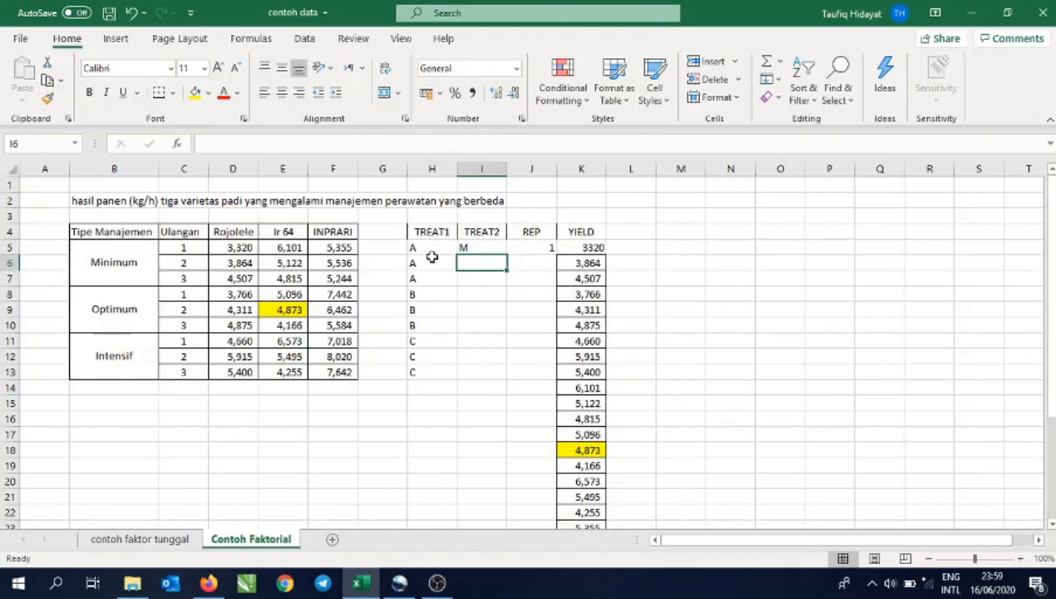
text(M)
key(Return)
text(M)
key(Return)
text(M)
key(Return)
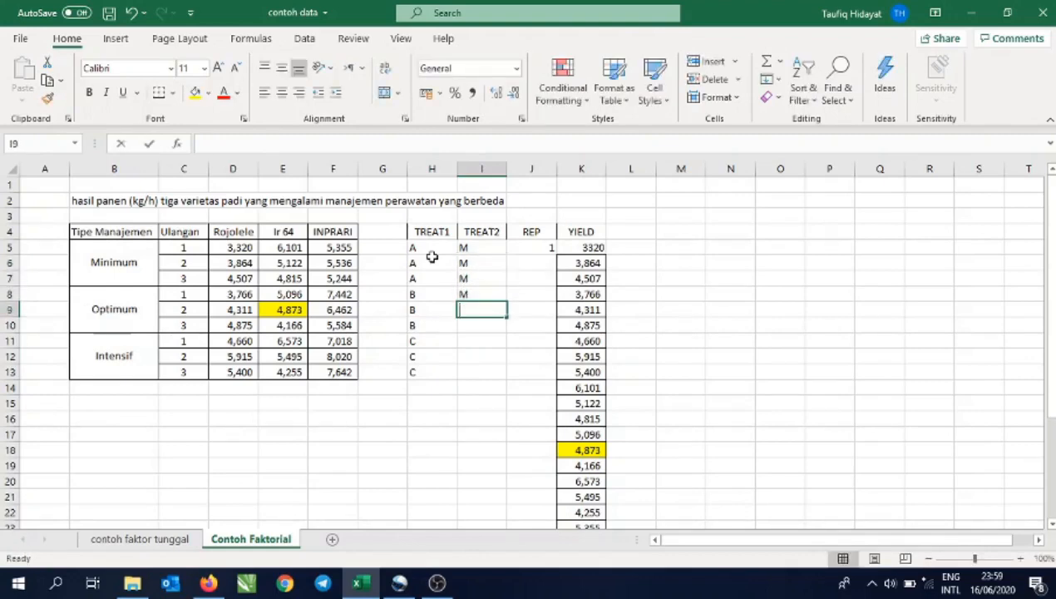
text(M)
key(Return)
text(M)
key(Return)
text(M)
key(Return)
text(M)
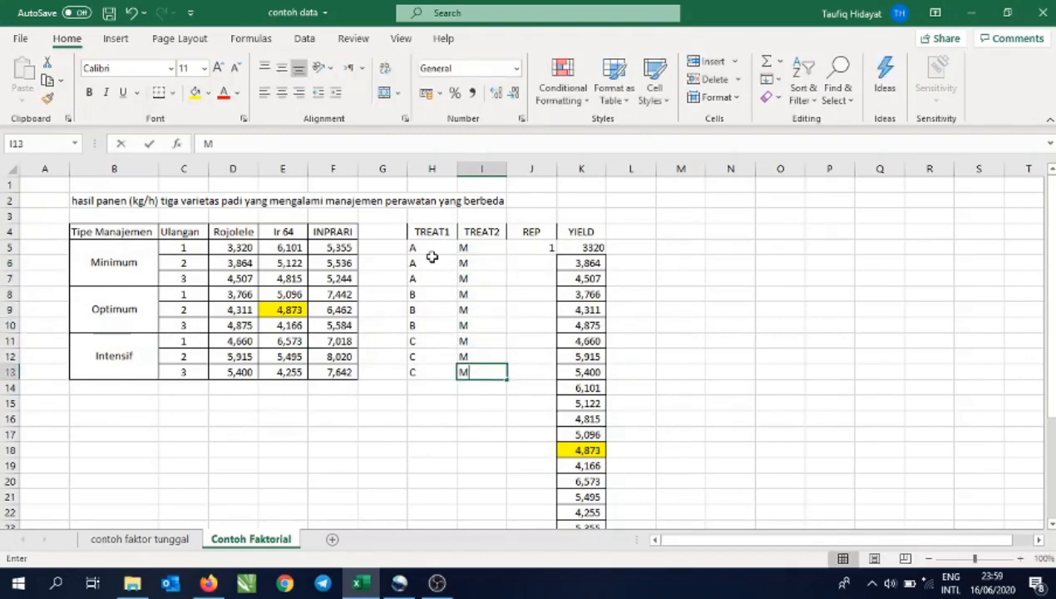
- Enter replication numbers 2 and 3 in cells J6 and J7 of the REP column
key(Right)
key(Up)
key(Up)
key(Up)
key(Up)
key(Up)
key(Up)
key(Up)
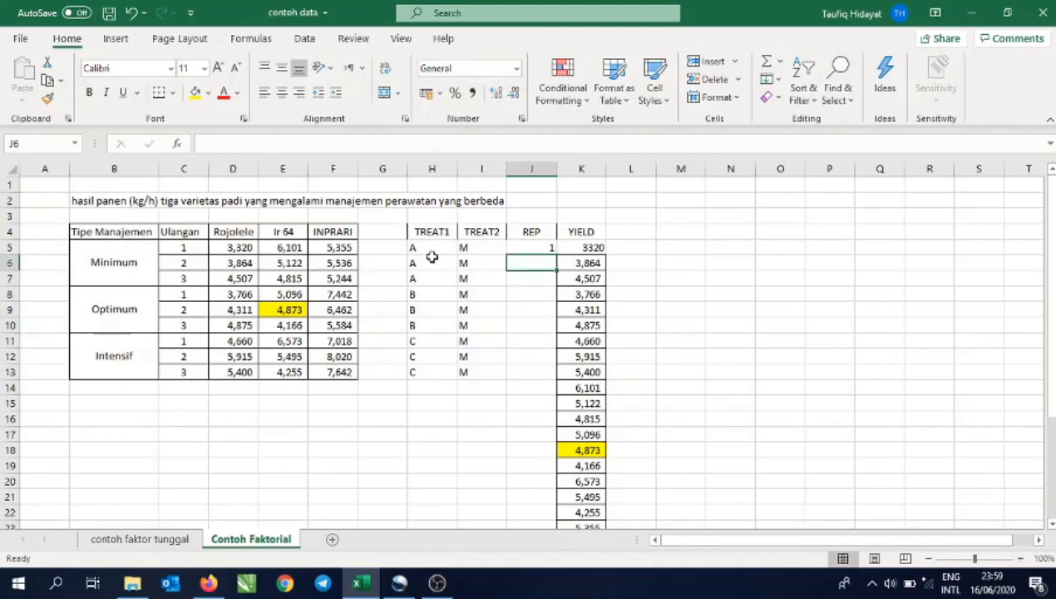
text(2)
key(Return)
text(3)
key(Return)
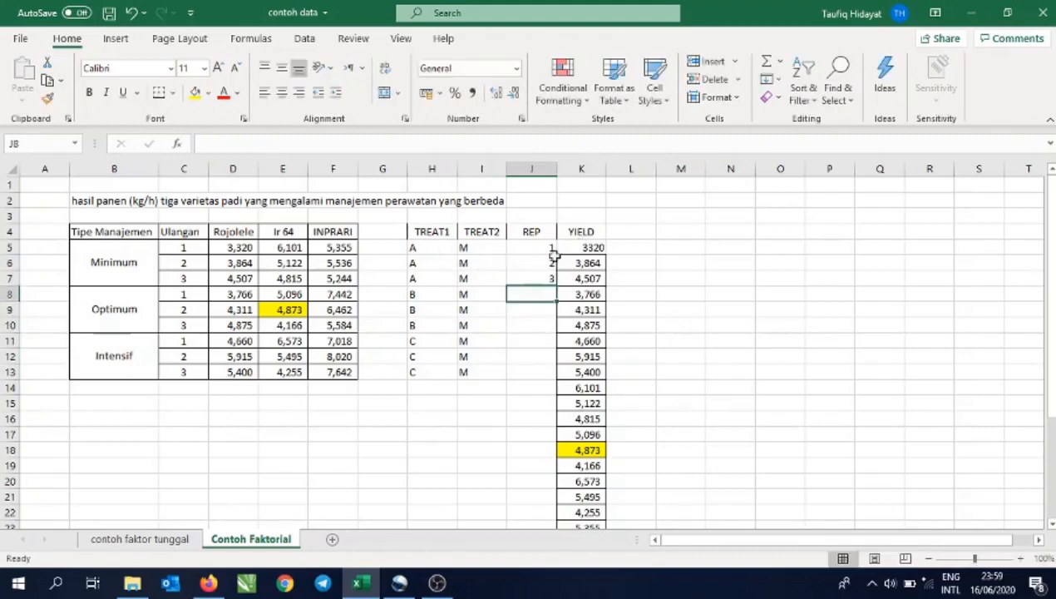
- Fill the replication numbers 1 to 3 from J5:J7 down to J31 as repeated copied cells instead of a series
drag(535, 243, 541, 281)
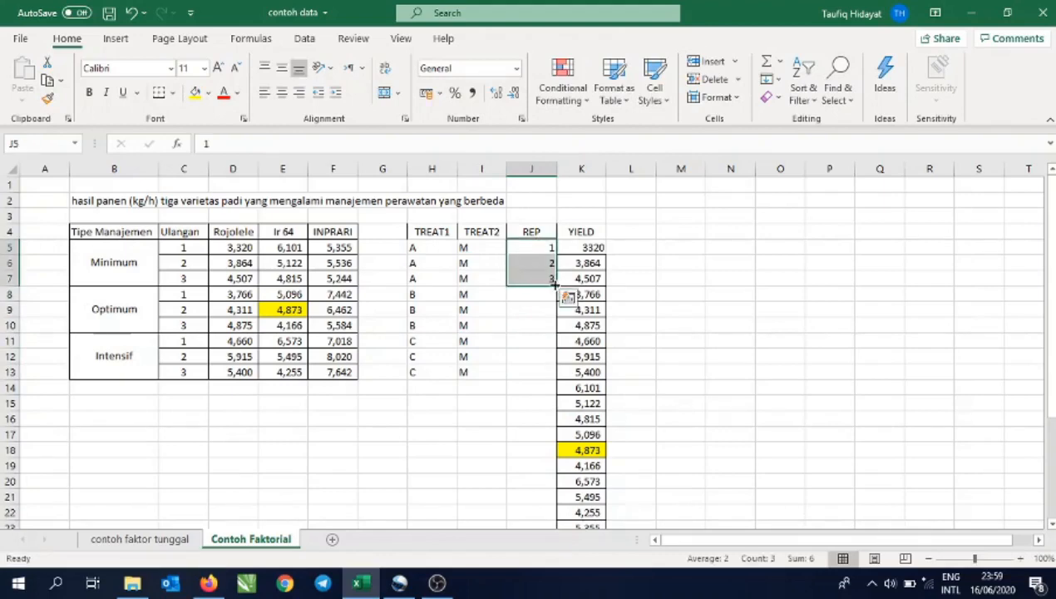
drag(556, 285, 533, 492)
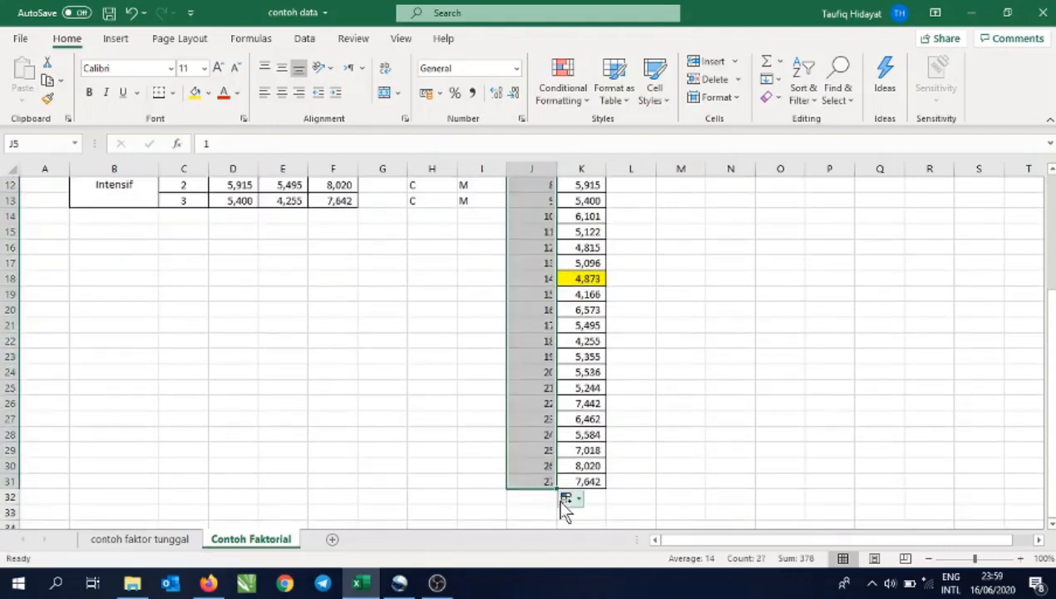
click(563, 502)
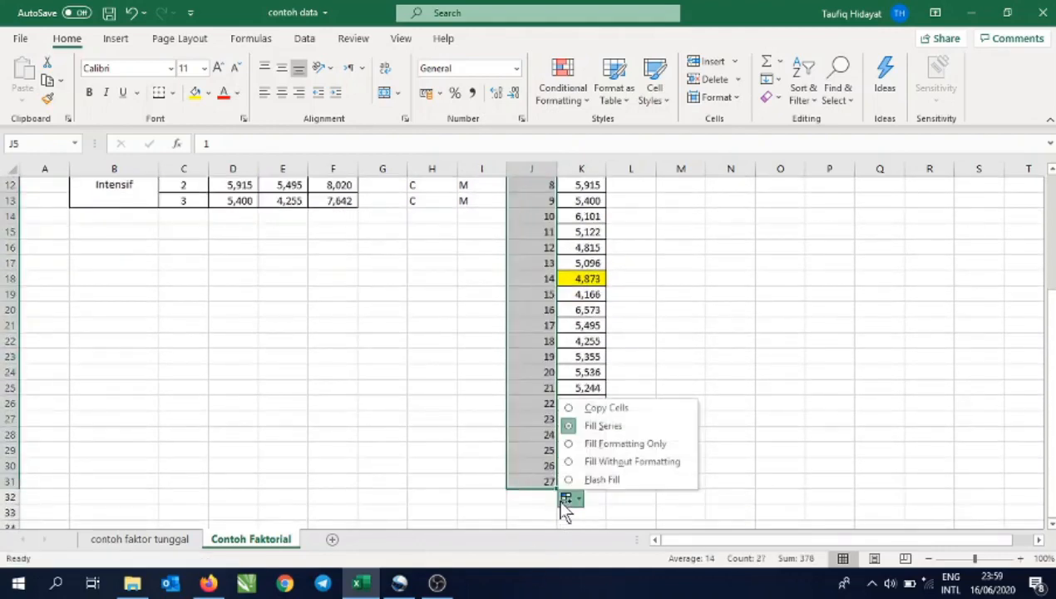
click(599, 405)
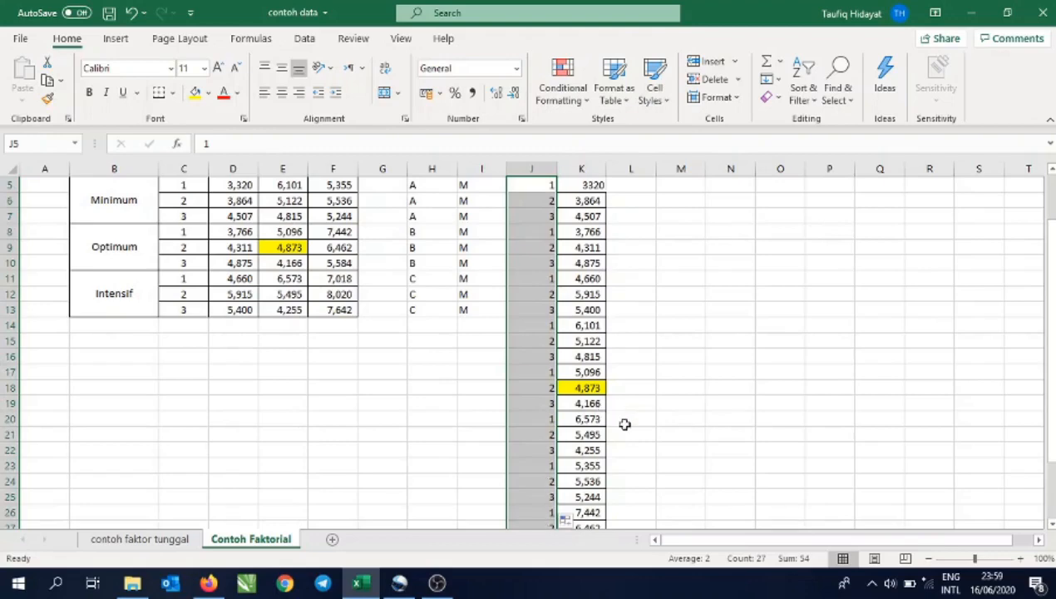
- Fill the TREAT1 codes from H5:H13 down to H31 as copied cells
click(419, 325)
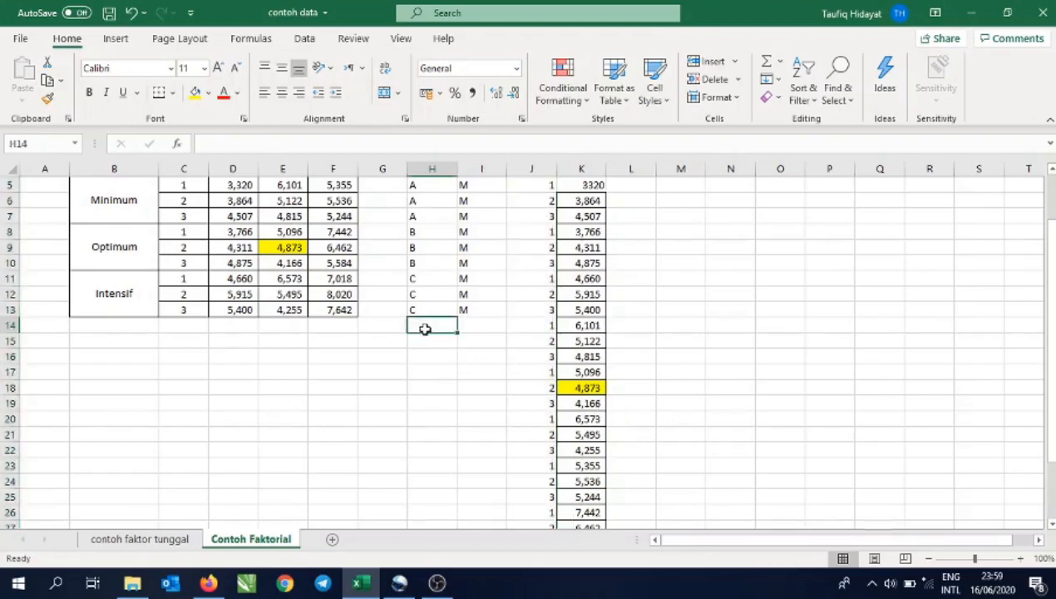
scroll(420, 299, up, 2)
drag(418, 248, 442, 474)
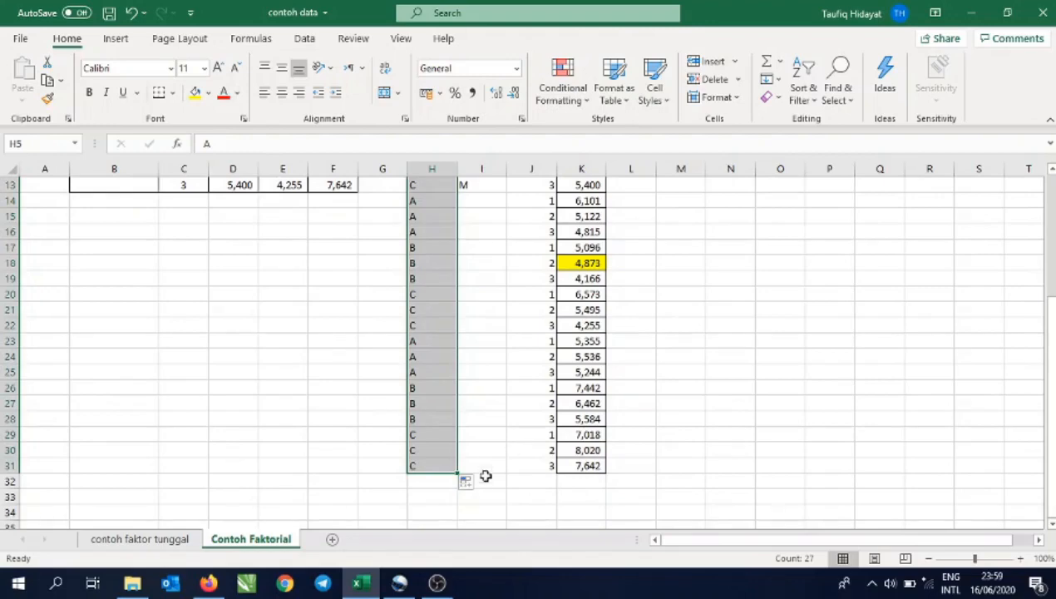
click(475, 487)
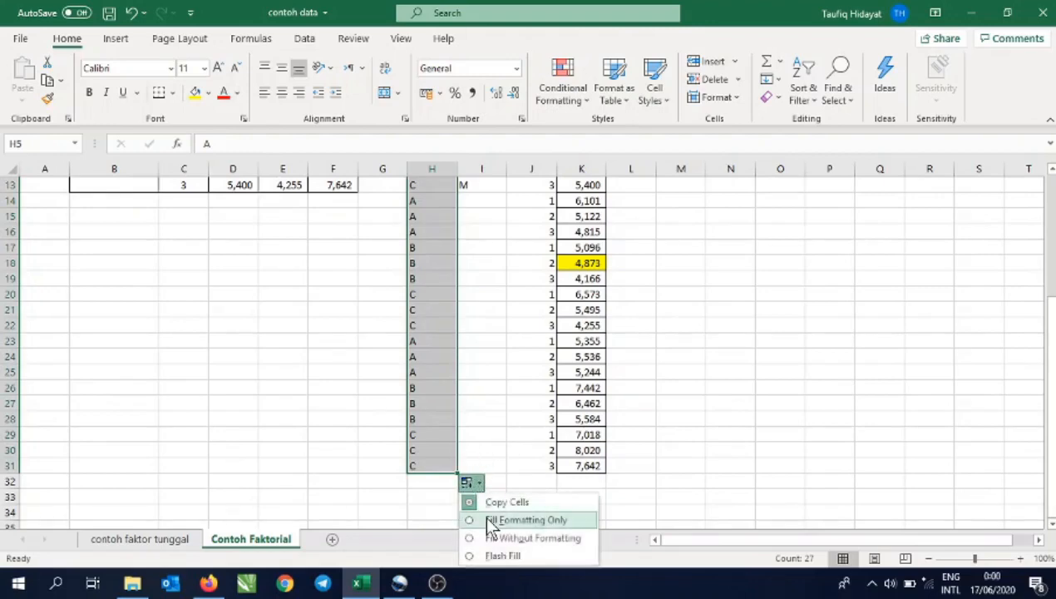
click(470, 484)
- Enter variety code N in cells I14 to I22 of the TREAT2 column
scroll(484, 424, up, 2)
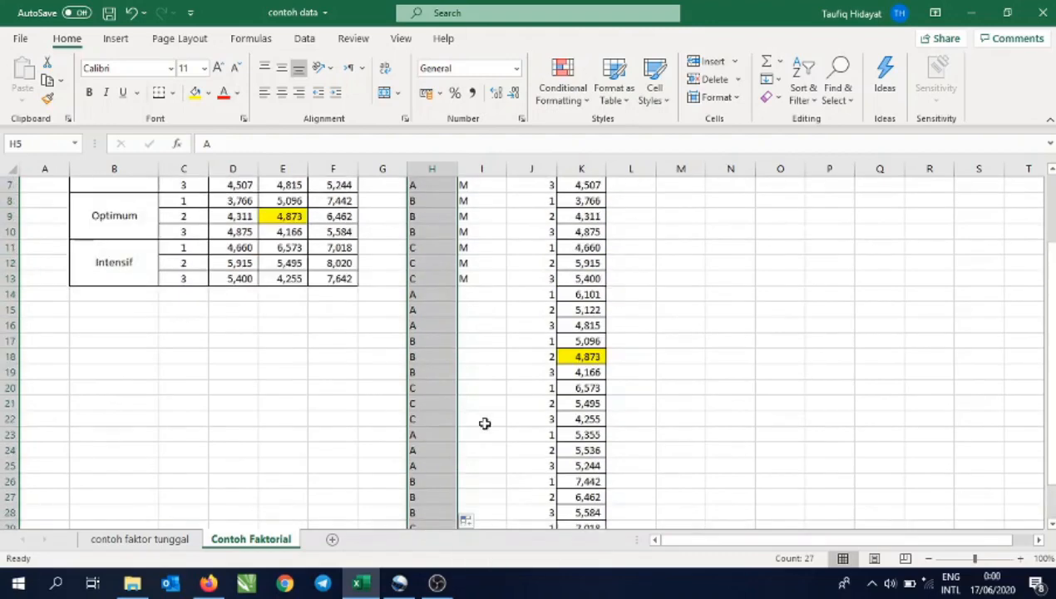
click(475, 298)
scroll(476, 333, up, 2)
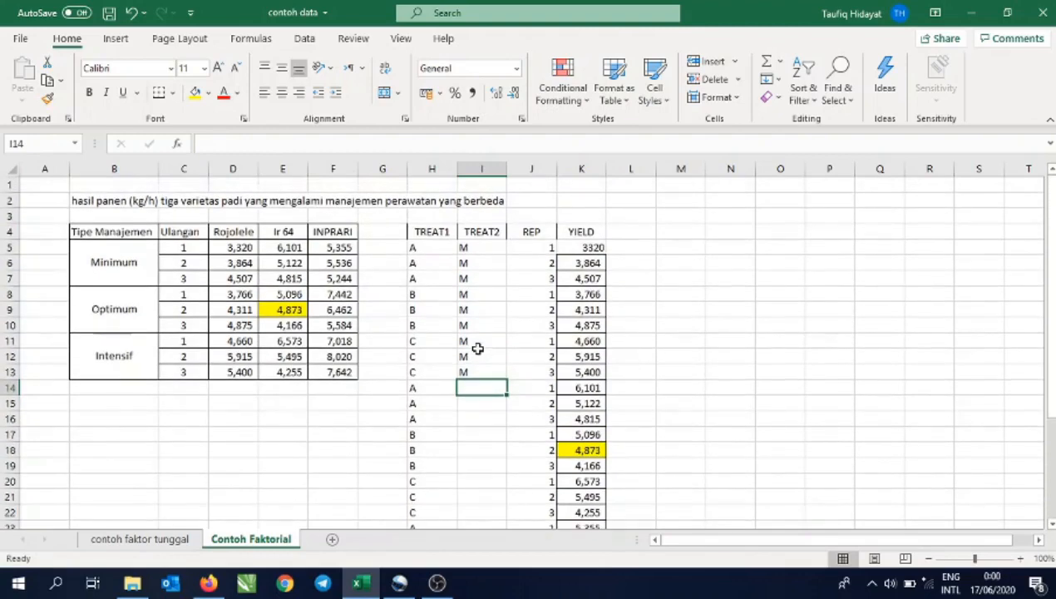
text(N)
key(Return)
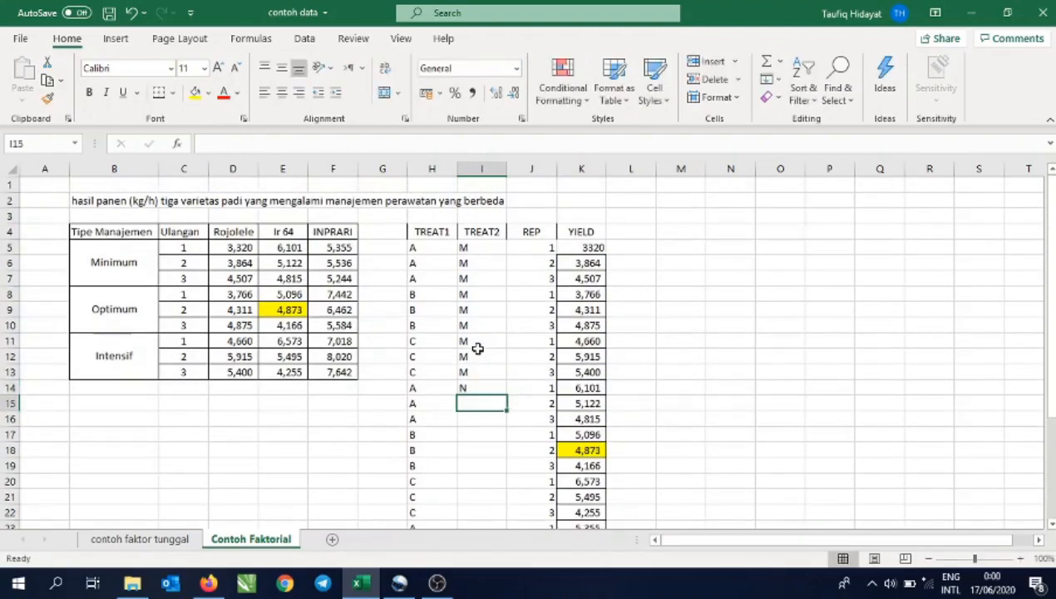
text(N N N N N N)
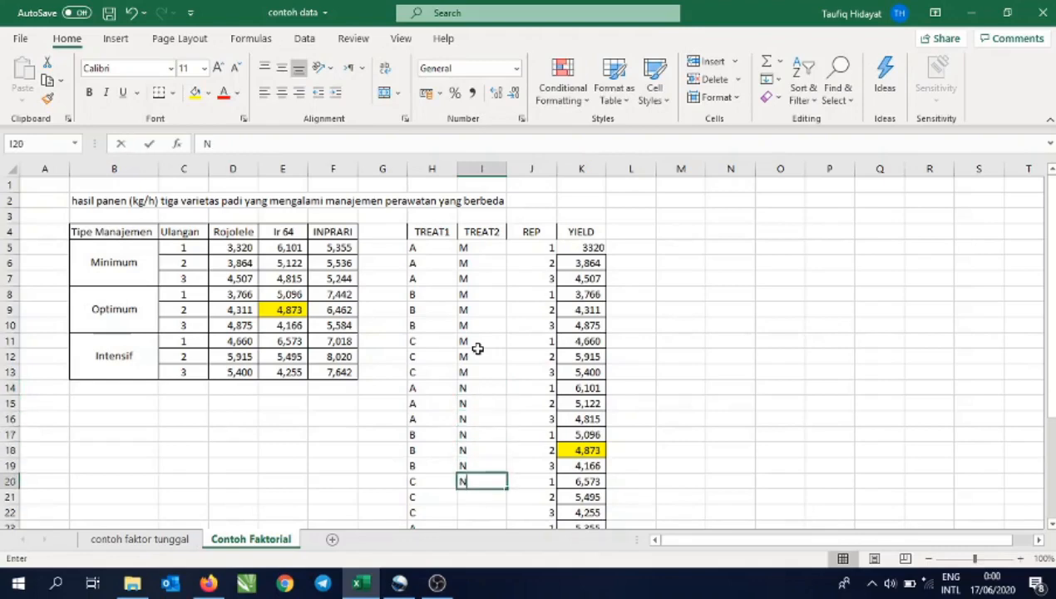
key(Return)
text(N)
key(Return)
text(N)
key(Return)
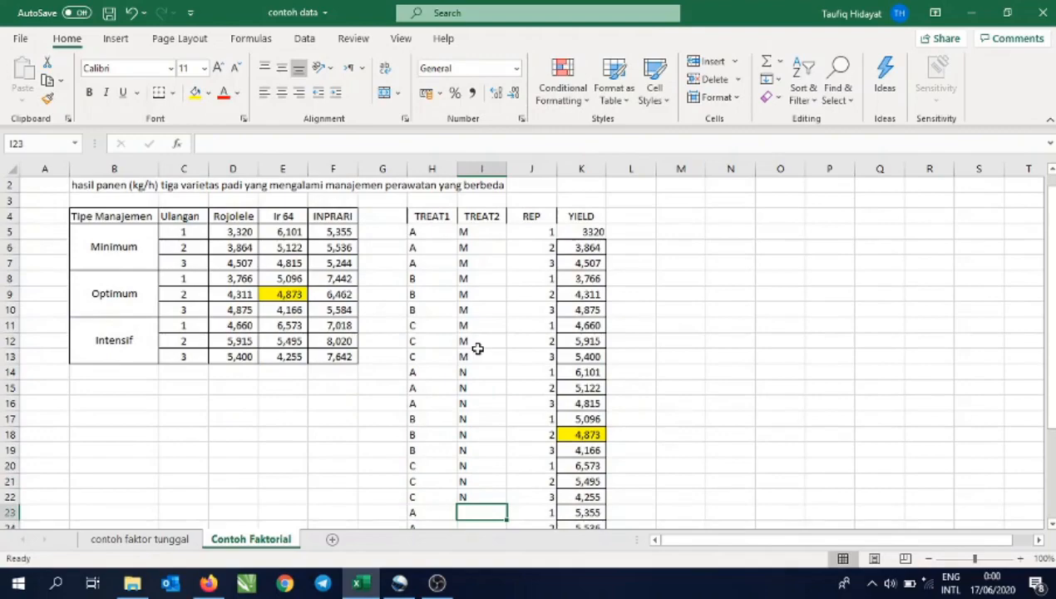
- Enter variety code O in the TREAT2 column, starting at cell I23
text(O)
key(Return)
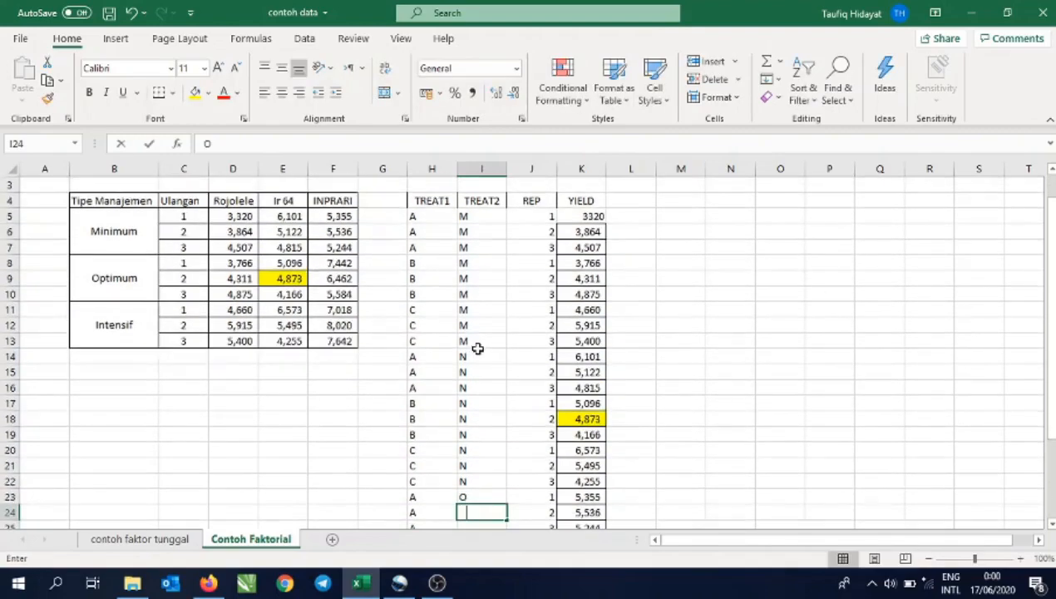